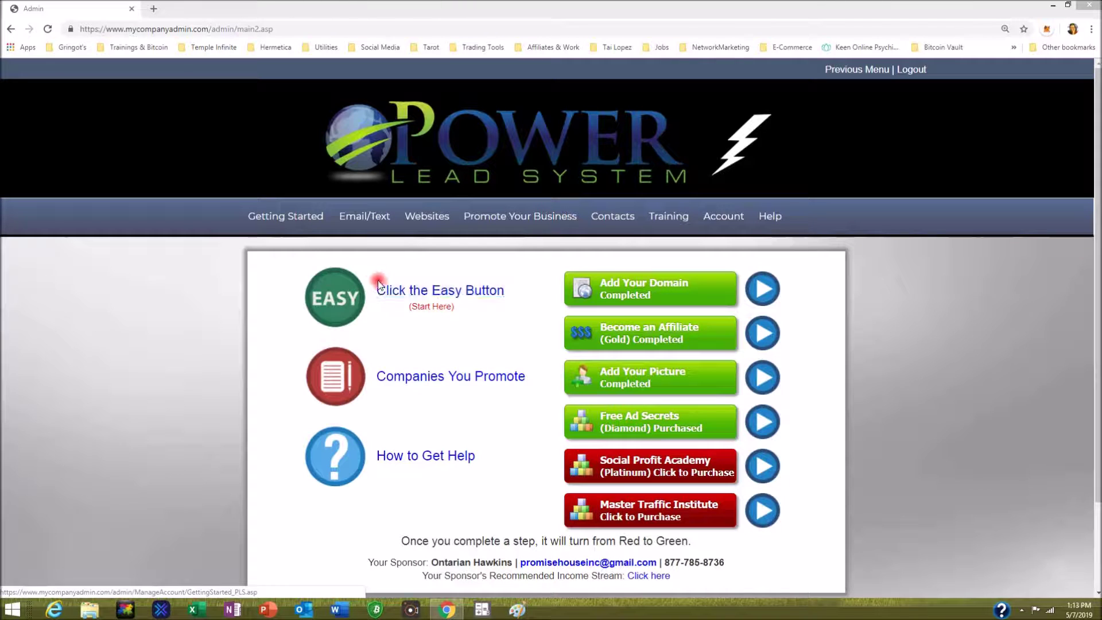
Step: Open the page for viewing and editing email campaigns and review the emails in the 2017 Lead Lightning Referral A campaign
left_click(363, 216)
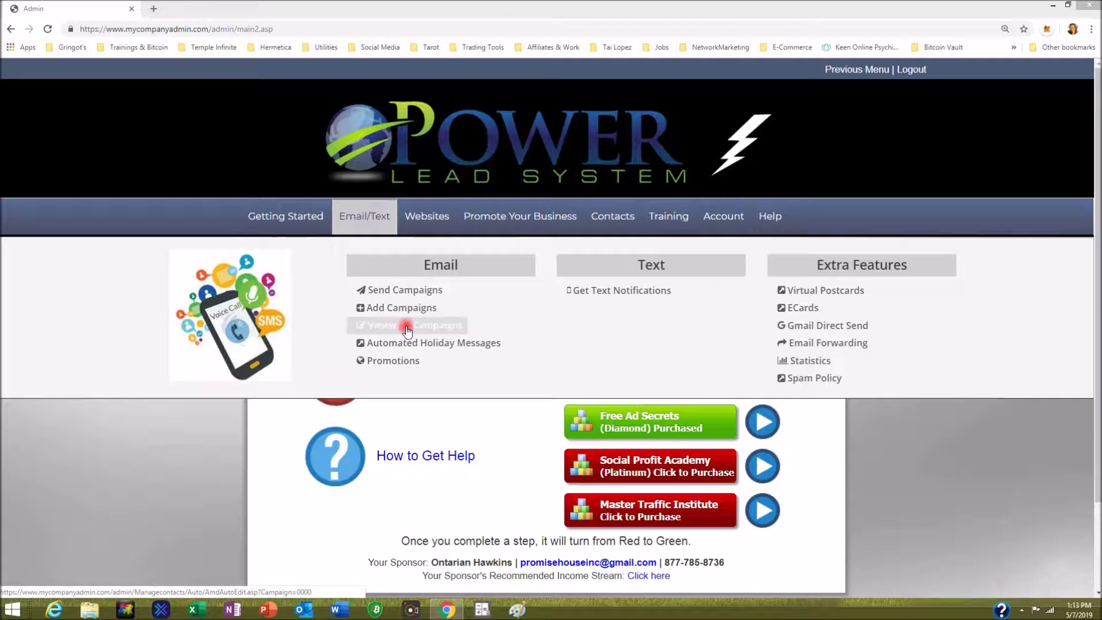
left_click(407, 329)
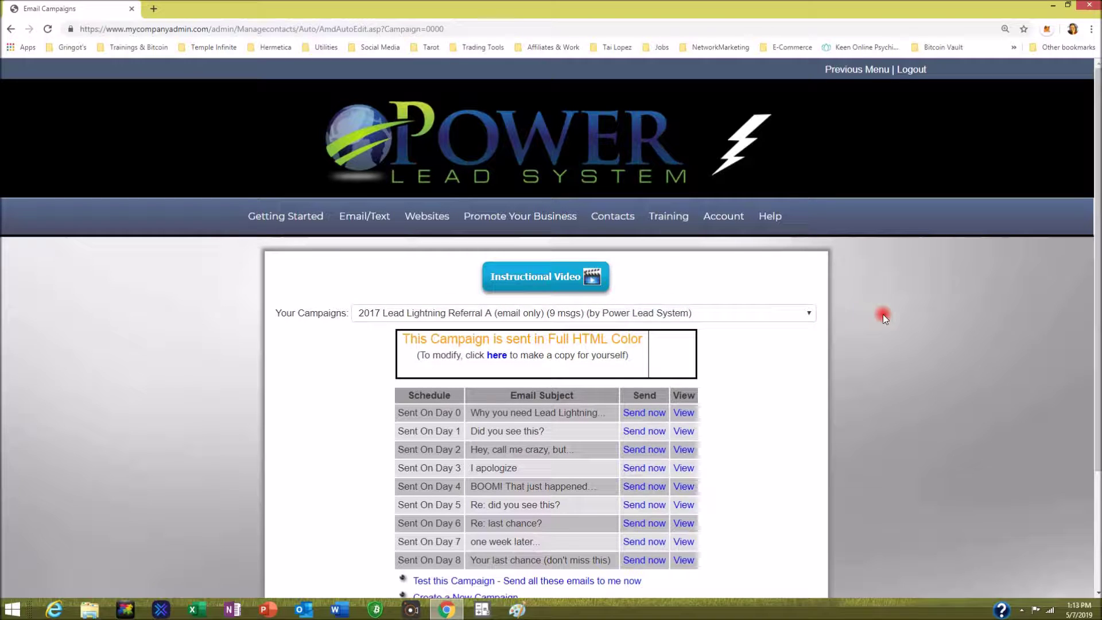
scroll(913, 319, "down", 2)
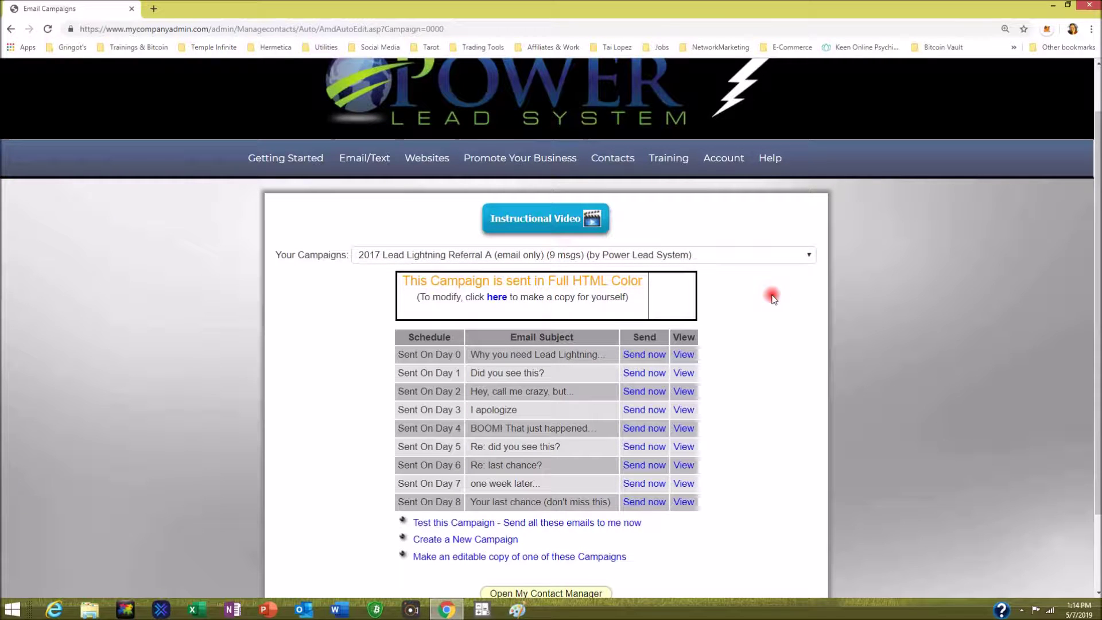
scroll(772, 296, "down", 2)
scroll(763, 295, "up", 2)
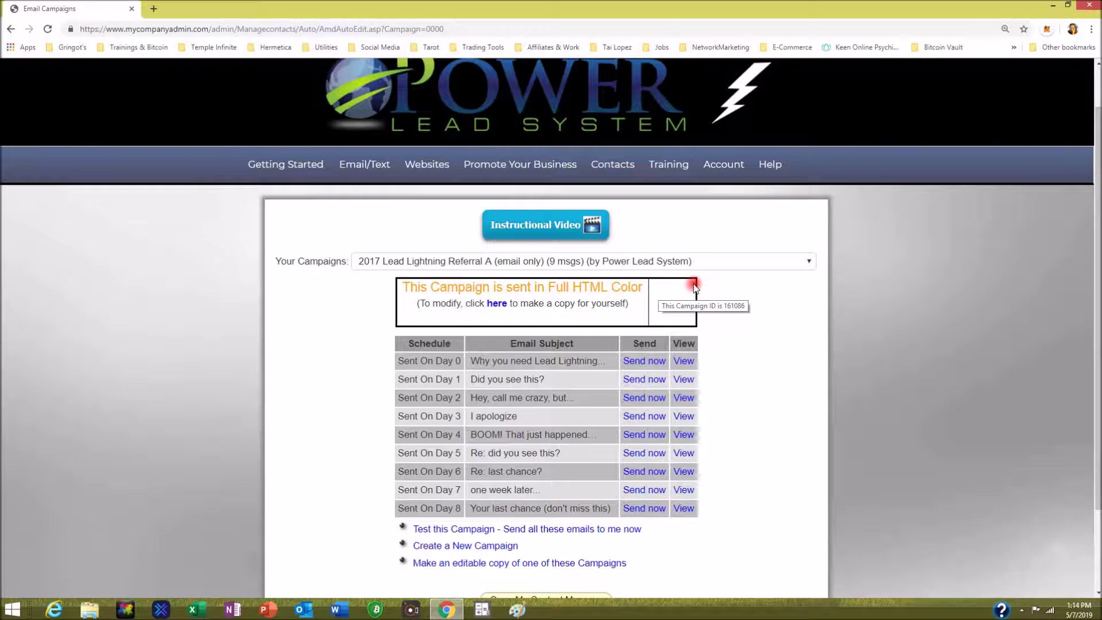
scroll(538, 304, "down", 1)
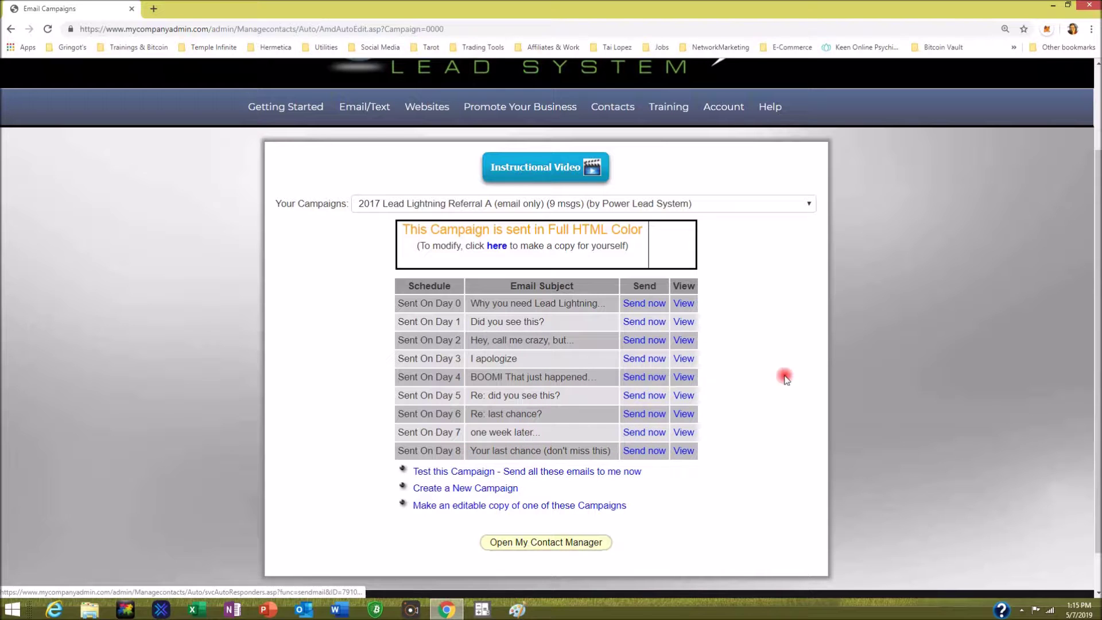
Step: Make an editable copy of the 2017 Lead Lightning Referral A (email only) campaign, adding "Demo" in front of the suggested name
left_click(497, 246)
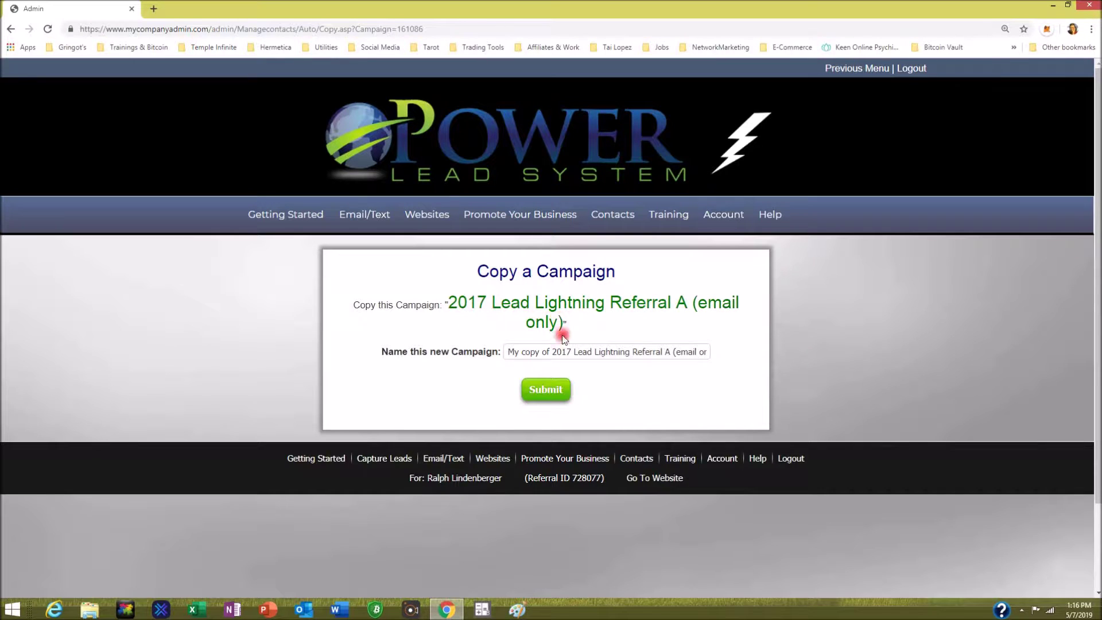
left_click(507, 351)
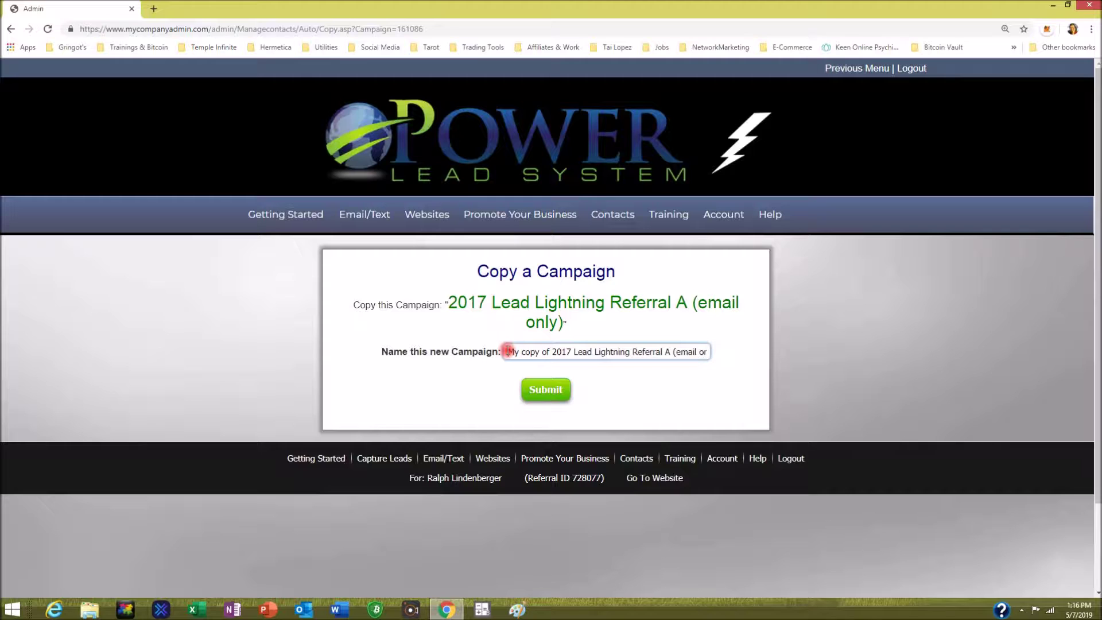
type("Demo")
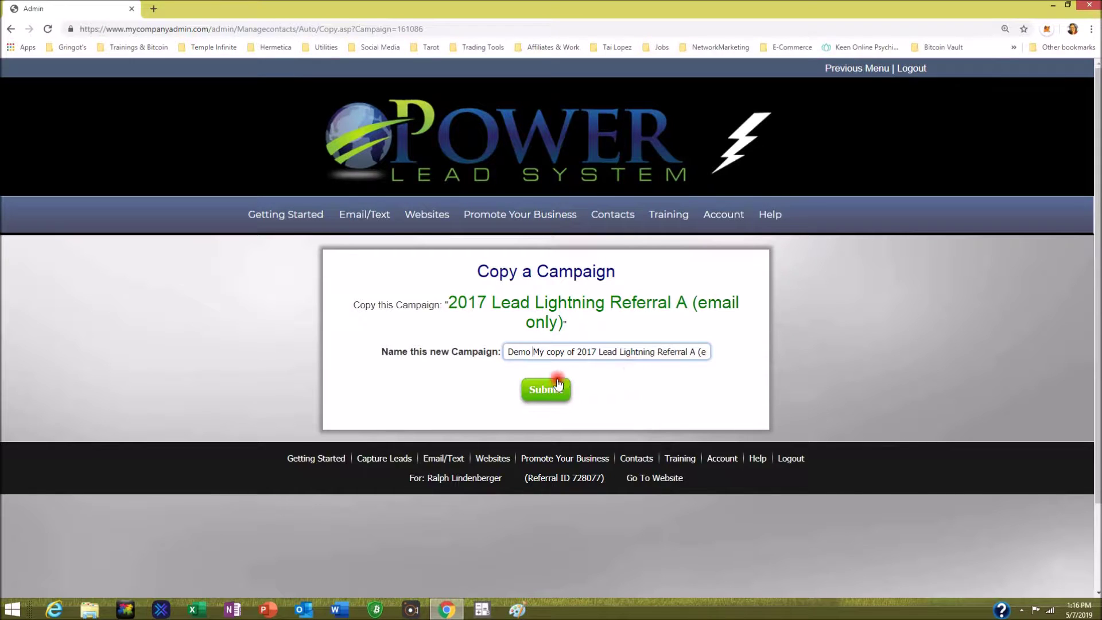
left_click(540, 390)
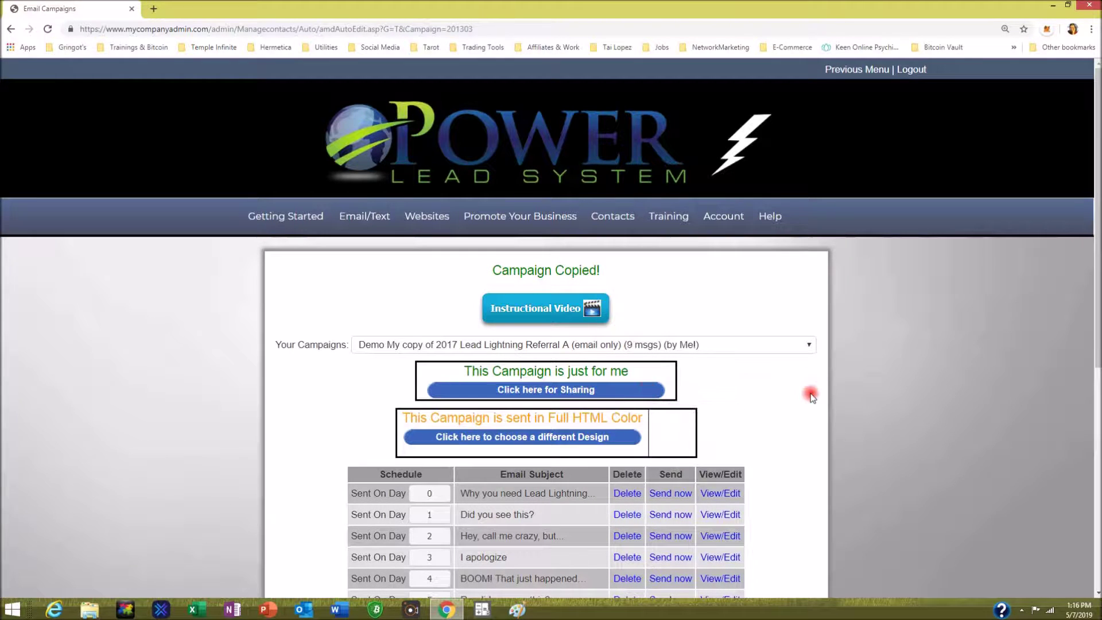
Step: Open the Day 0 email "Why you need Lead Lightning..." for editing and delete its paragraph beginning "Seriously, this system will show you how"
scroll(809, 394, "down", 4)
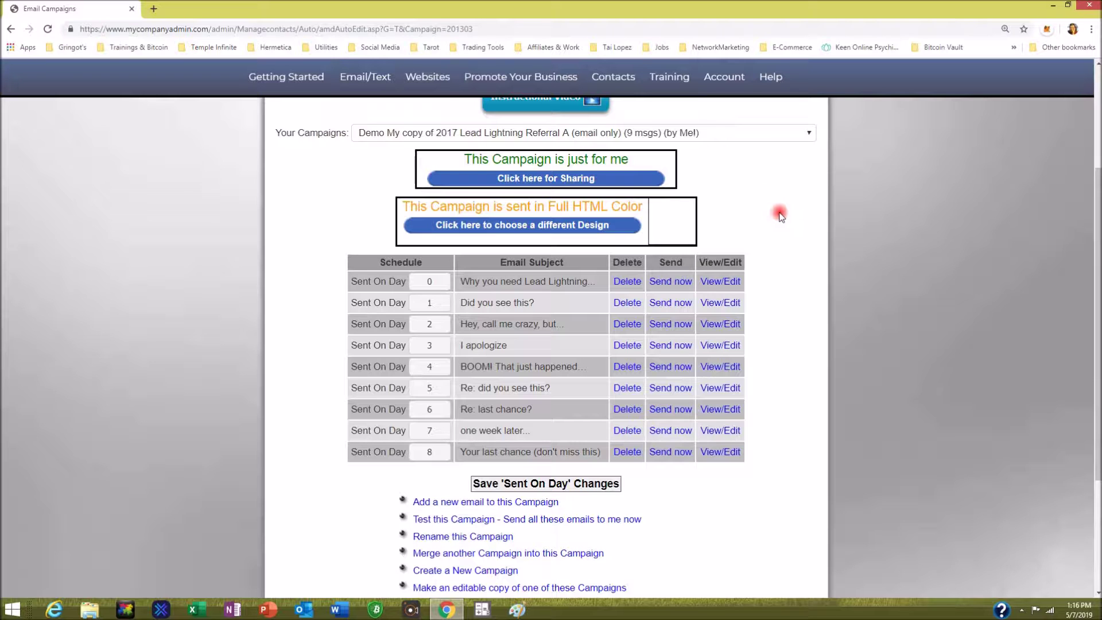
scroll(778, 212, "up", 1)
scroll(780, 216, "up", 2)
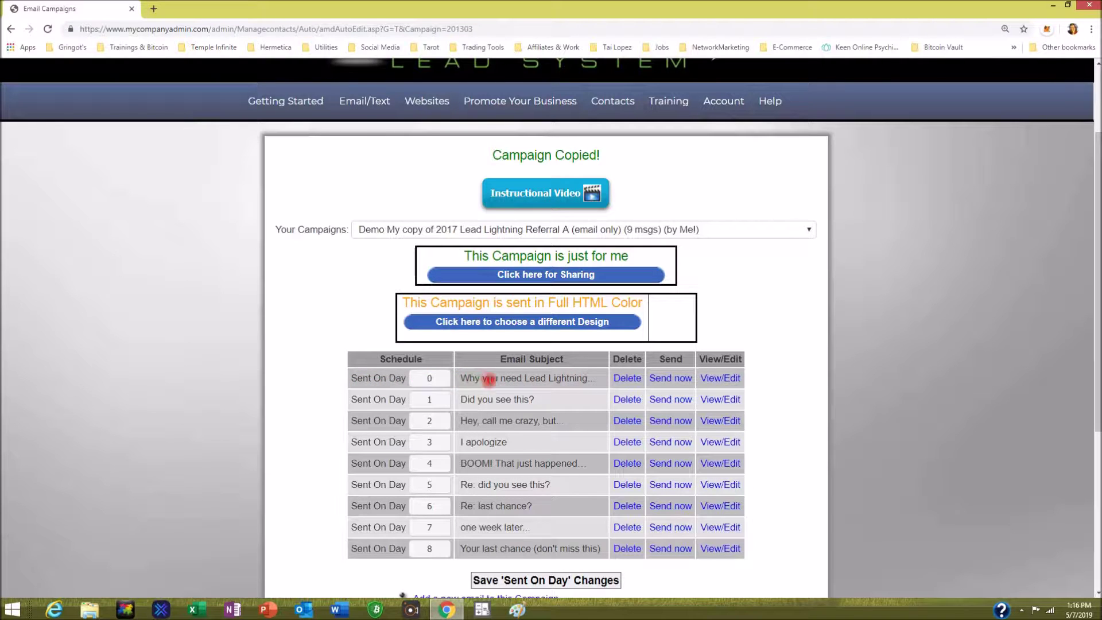
left_click(720, 379)
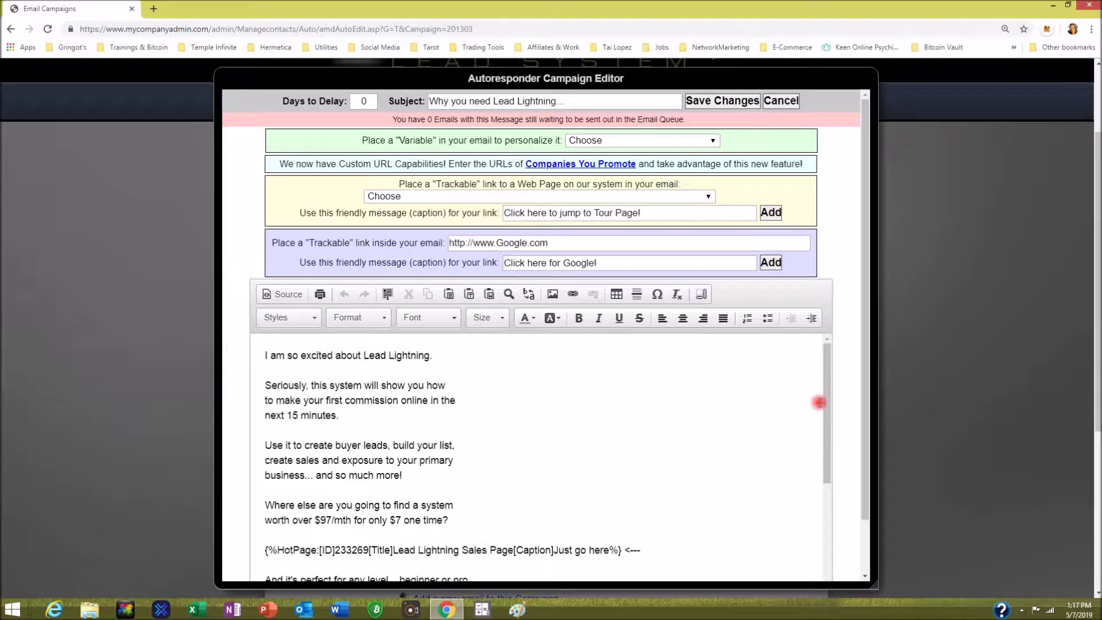
left_click_drag(825, 398, 828, 423)
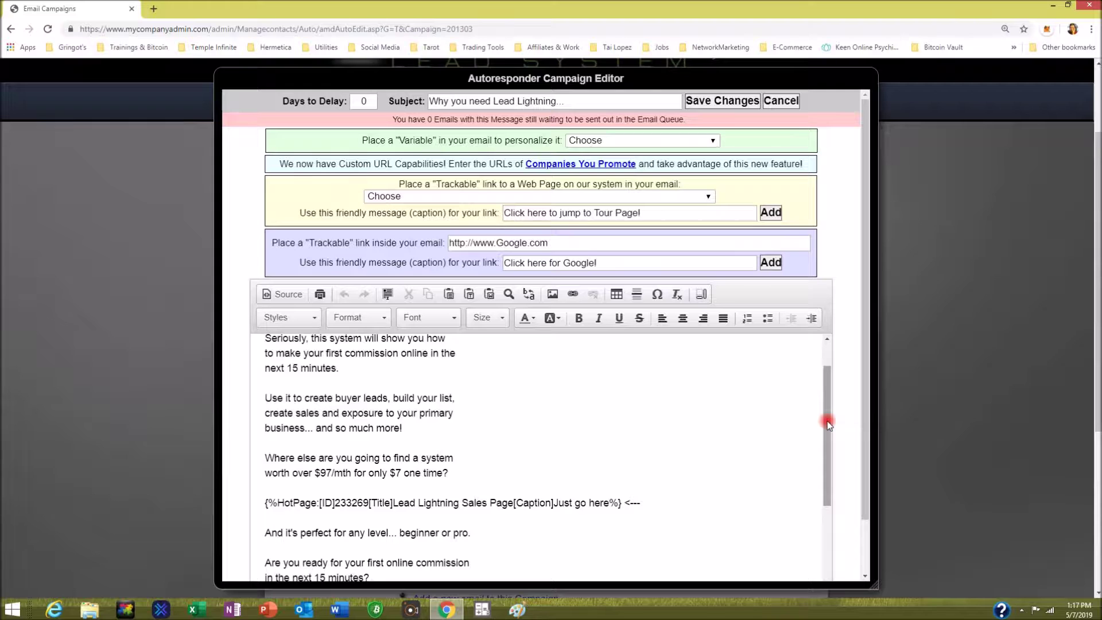
left_click(359, 367)
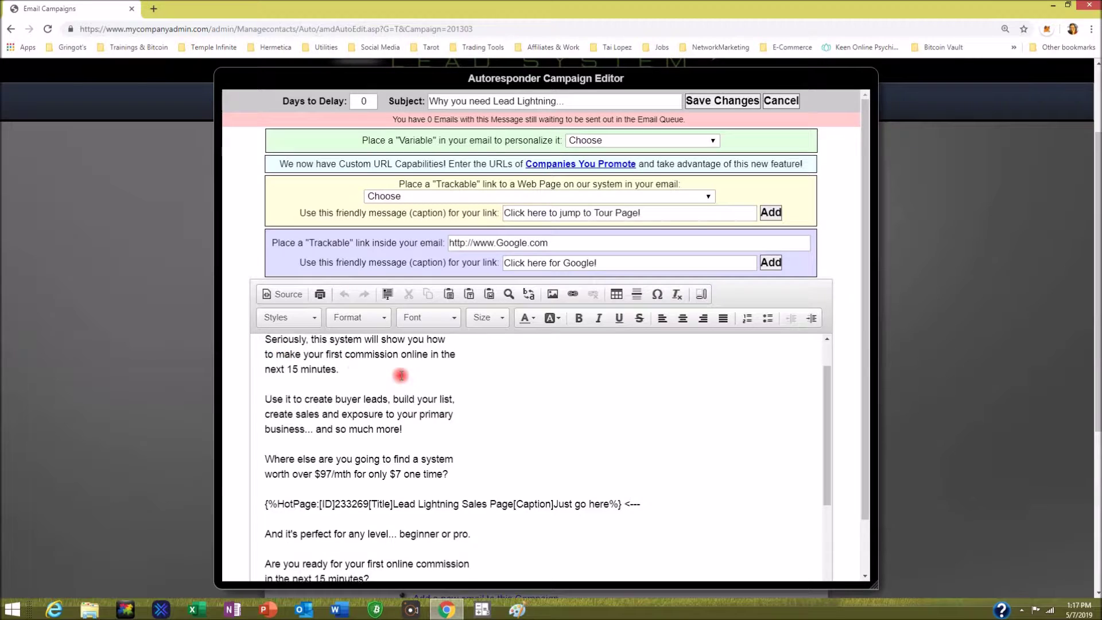
scroll(401, 376, "up", 1)
left_click(266, 385)
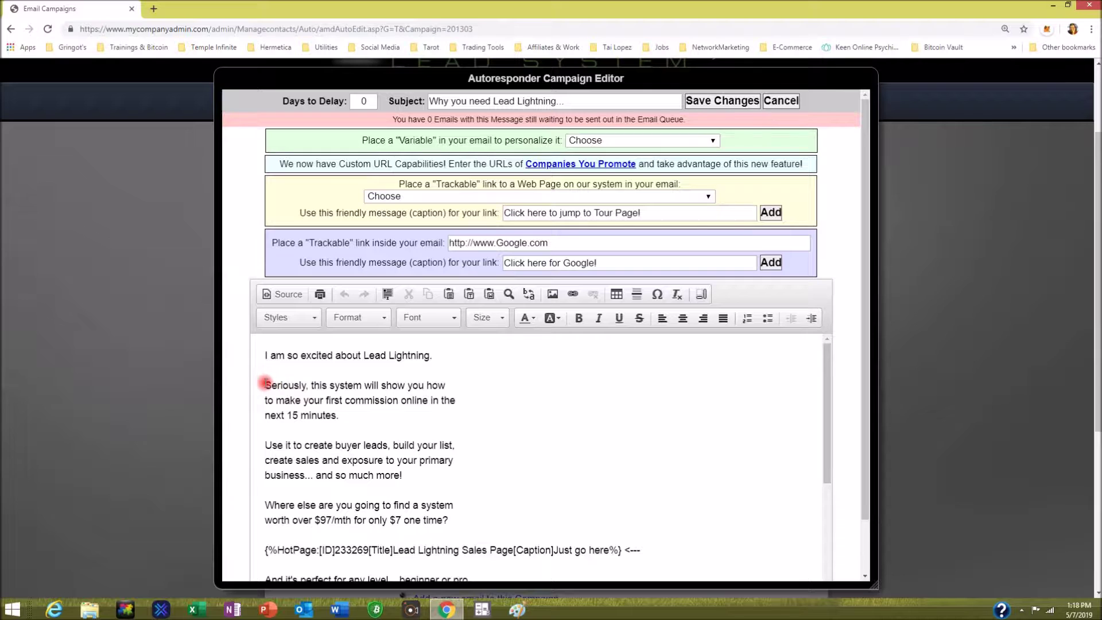
left_click_drag(265, 384, 468, 413)
key("Delete")
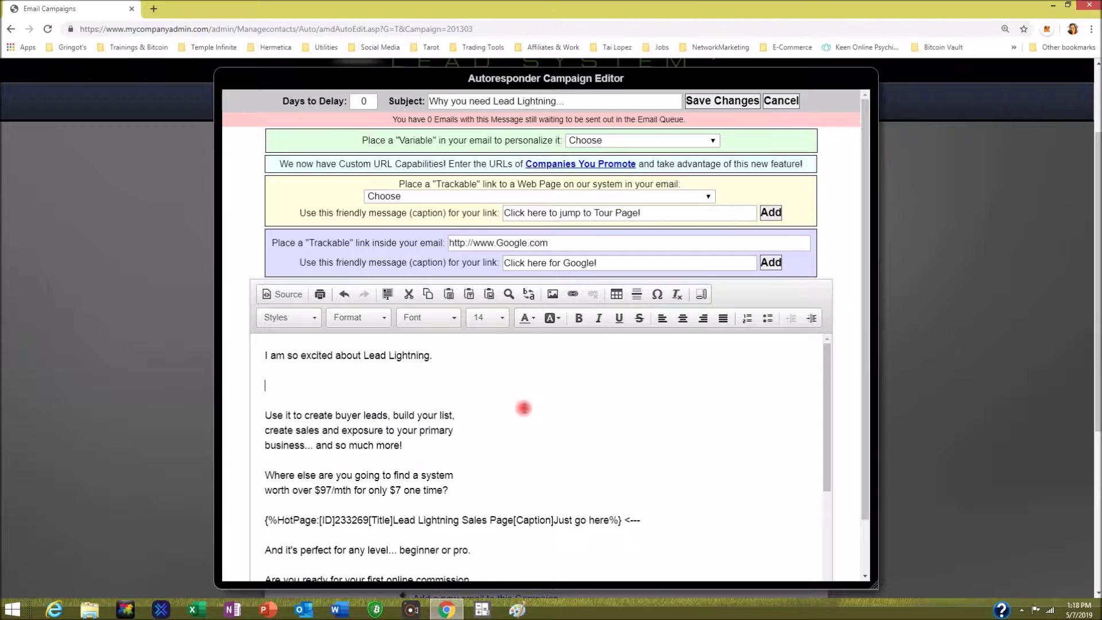
key("Delete")
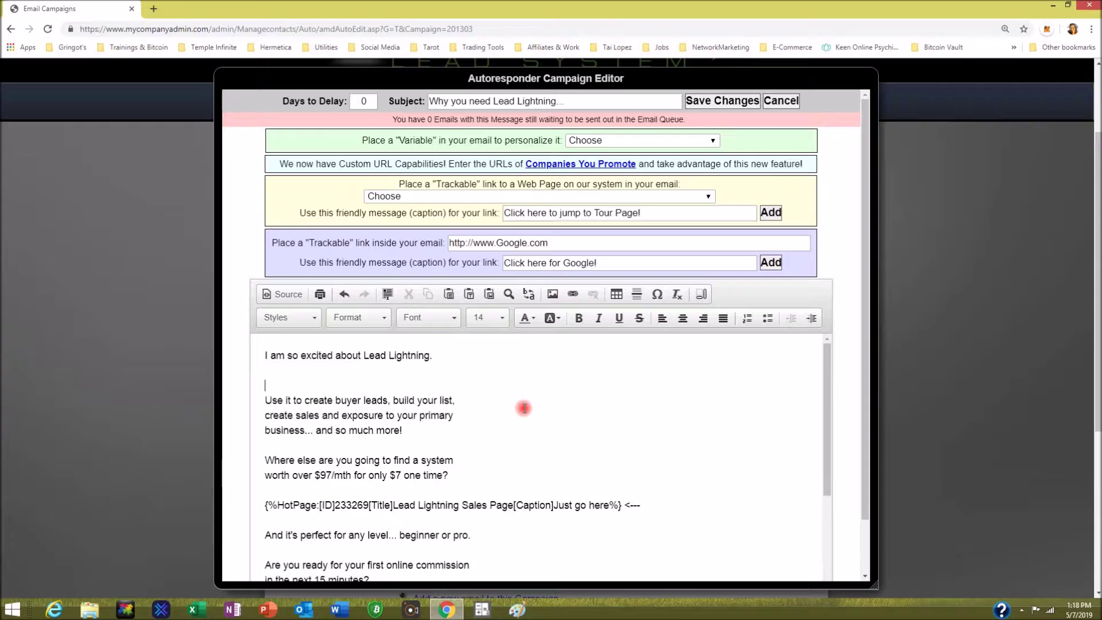
Step: Delete the rest of the email's body text from "I am so excited" through "See you there.", keeping the name and phone variables
scroll(523, 408, "down", 2)
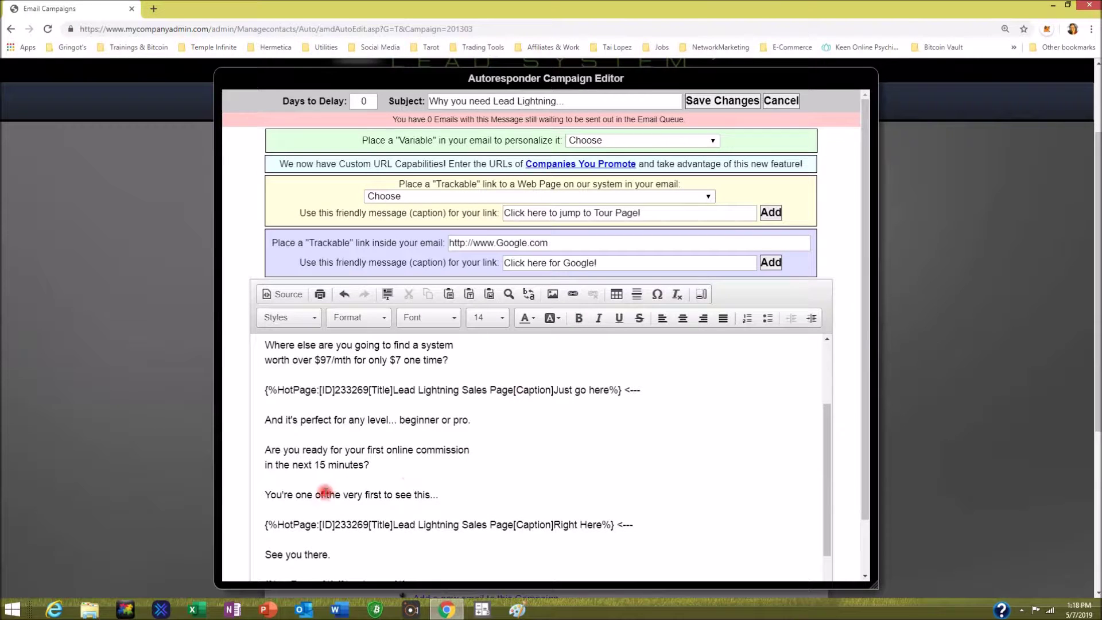
scroll(539, 461, "up", 2)
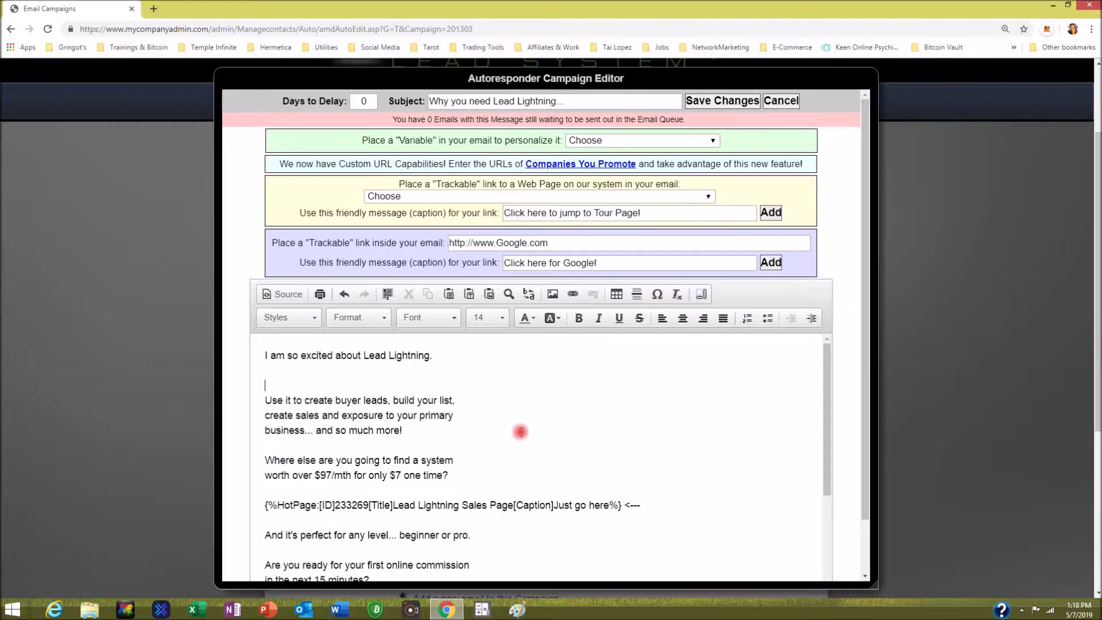
left_click_drag(263, 357, 571, 376)
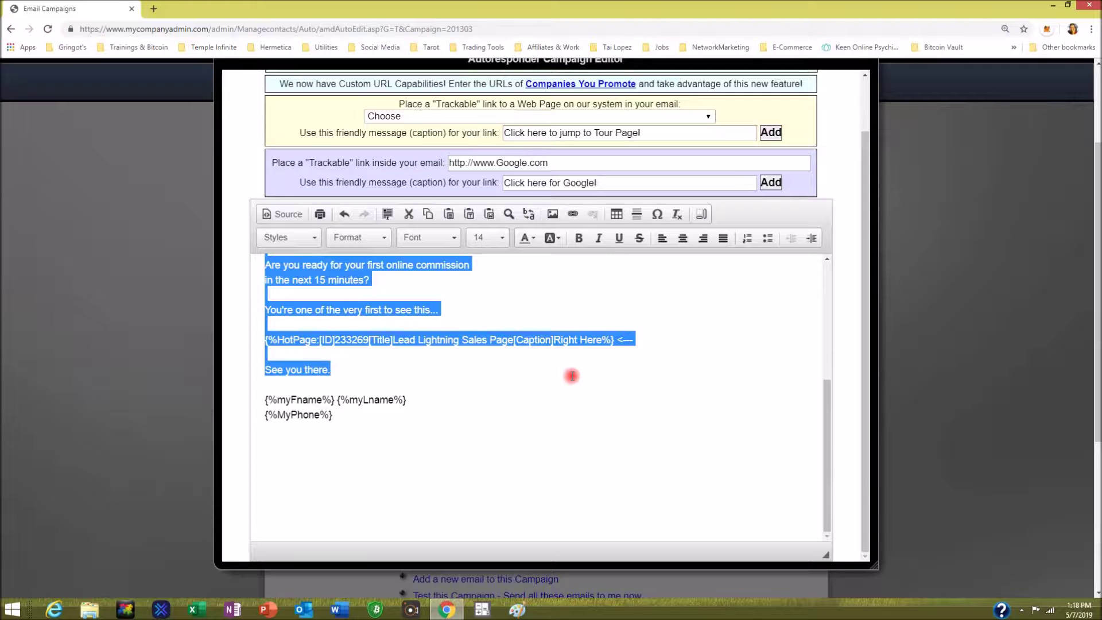
key("Delete")
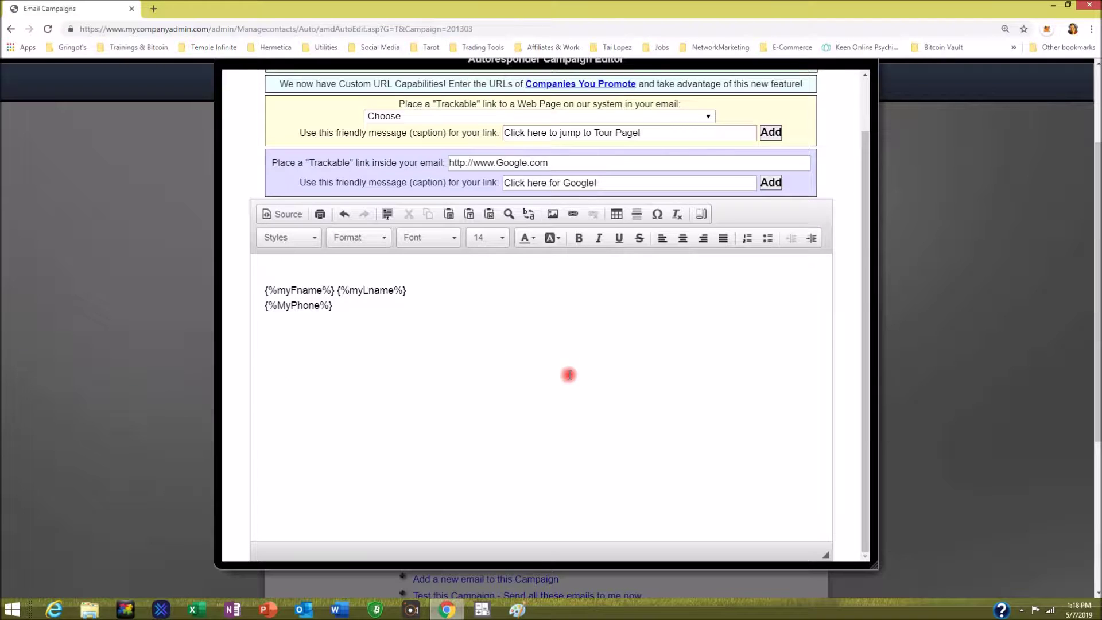
Step: Replace the email's subject with "Welcome to Lead Lightning..."
scroll(566, 375, "up", 1)
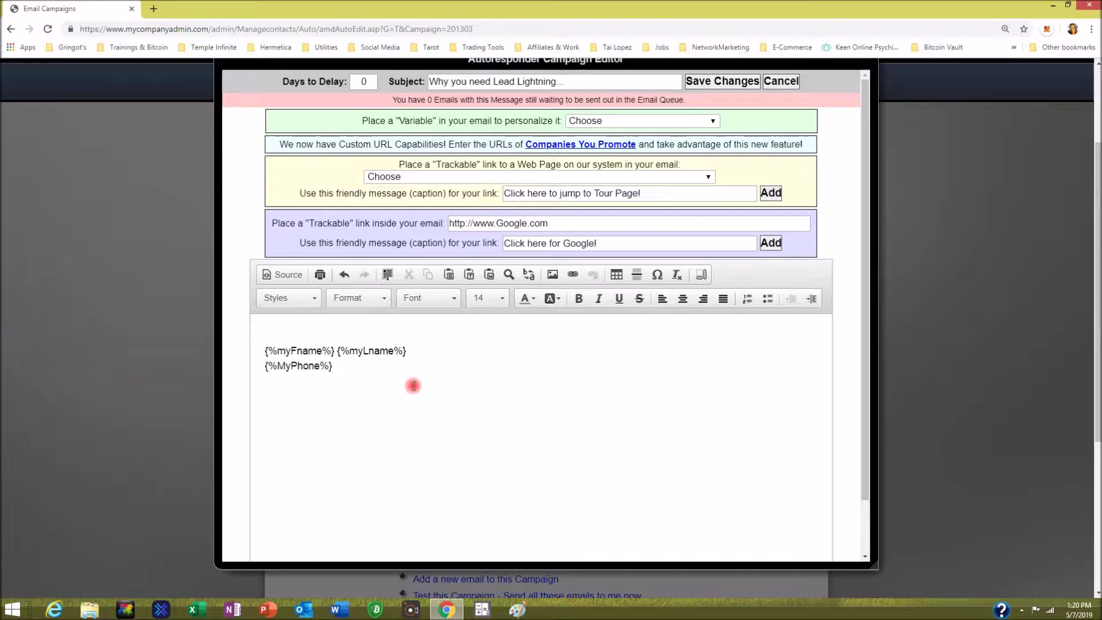
scroll(457, 382, "up", 1)
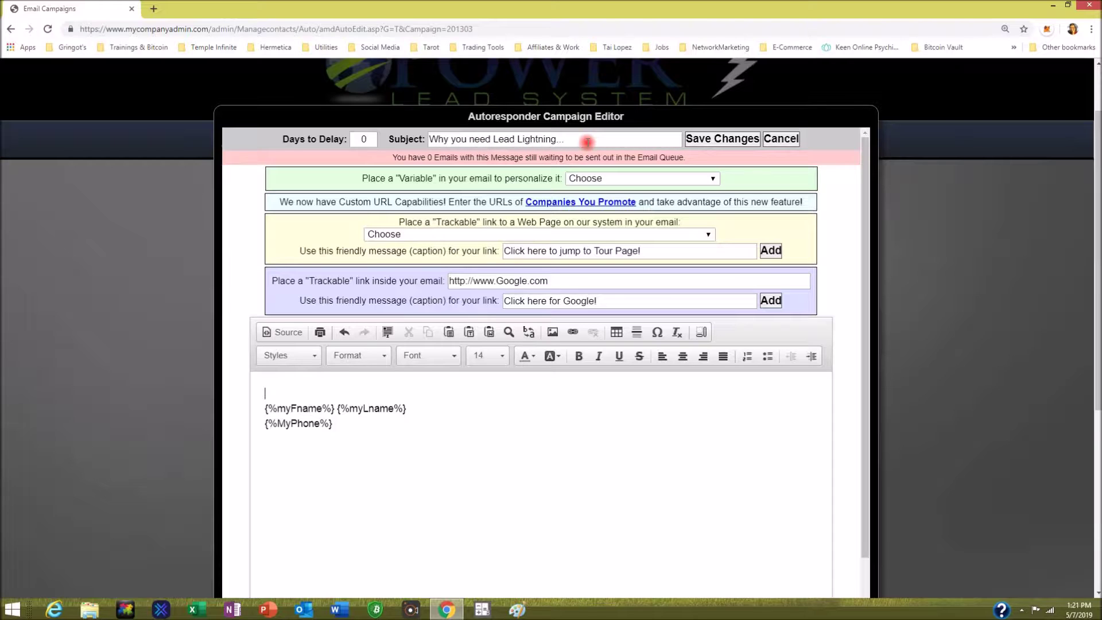
left_click(429, 139)
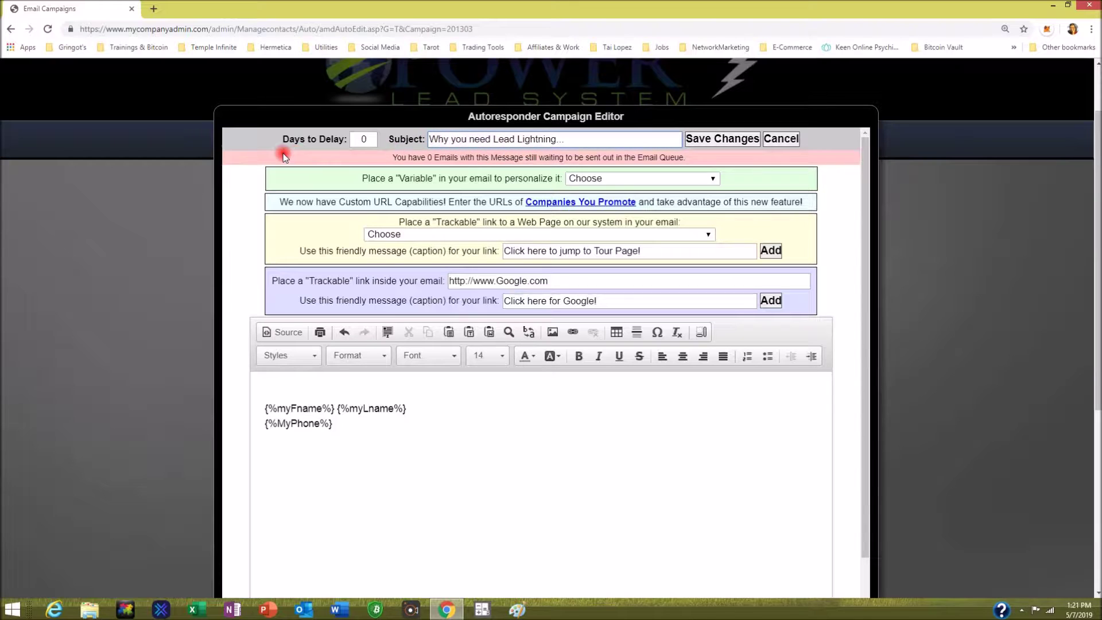
key("Delete")
key("Delete")
key("Delete")
key("Delete")
key("Delete")
key("Delete")
key("Delete")
key("Delete")
key("Delete")
key("Delete")
key("Delete")
key("Delete")
key("Delete")
key("Delete")
key("Delete")
key("Delete")
key("Delete")
key("Delete")
key("Delete")
key("Delete")
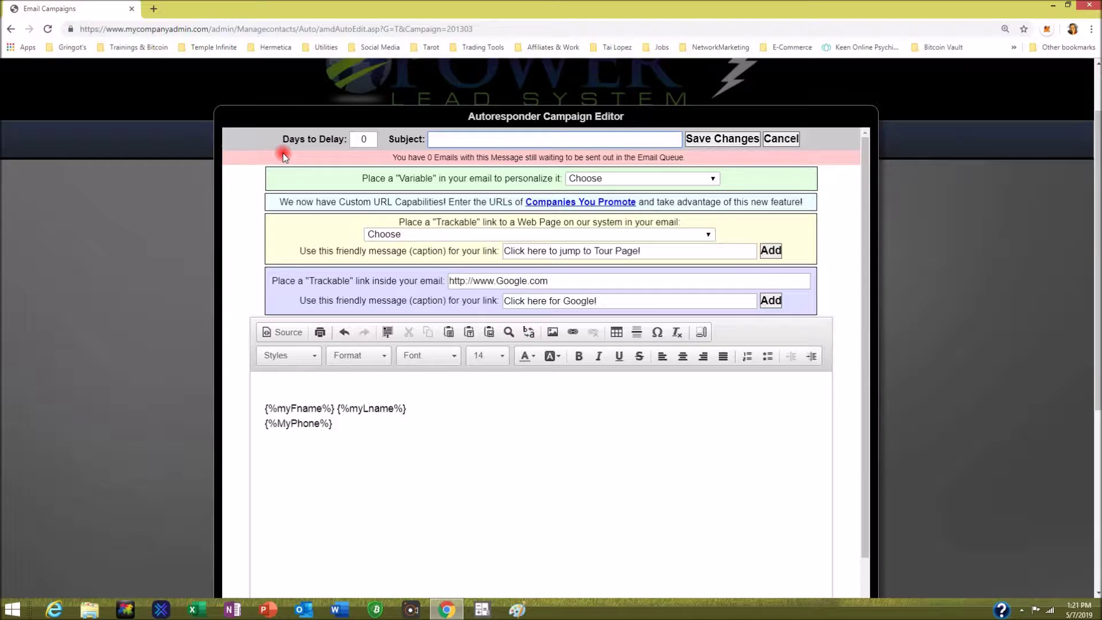
type("We")
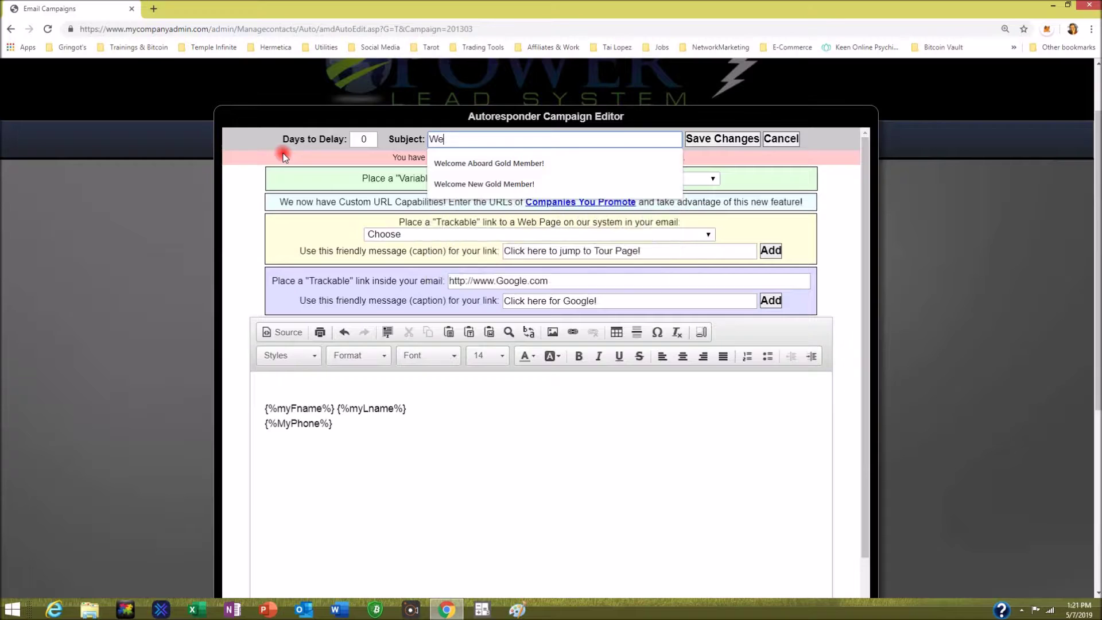
type("lcome to Lead")
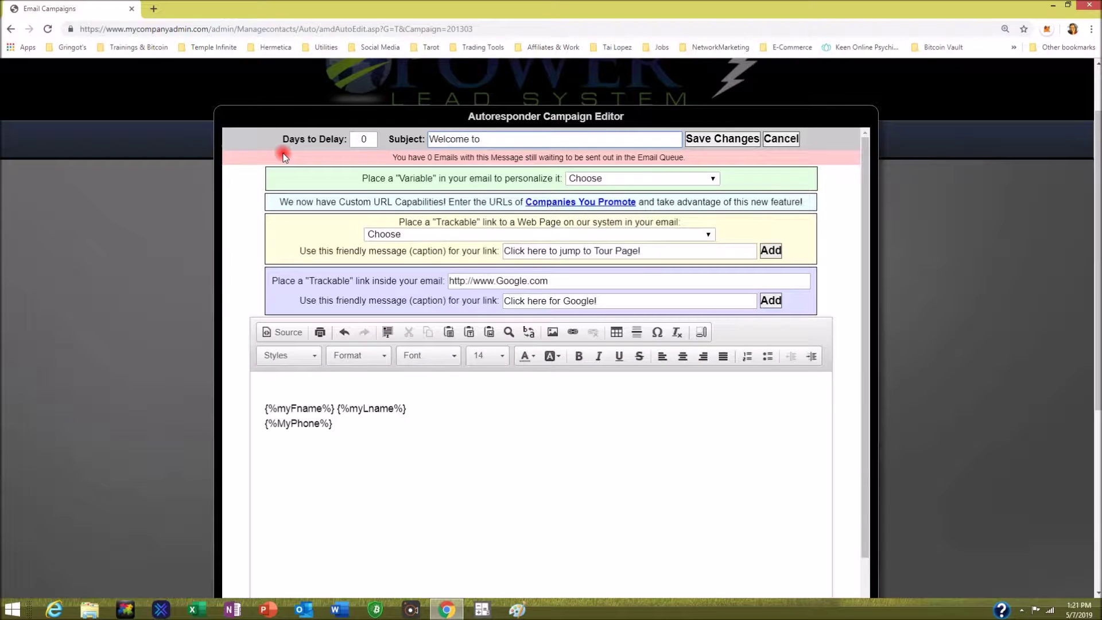
type(" Lightning...")
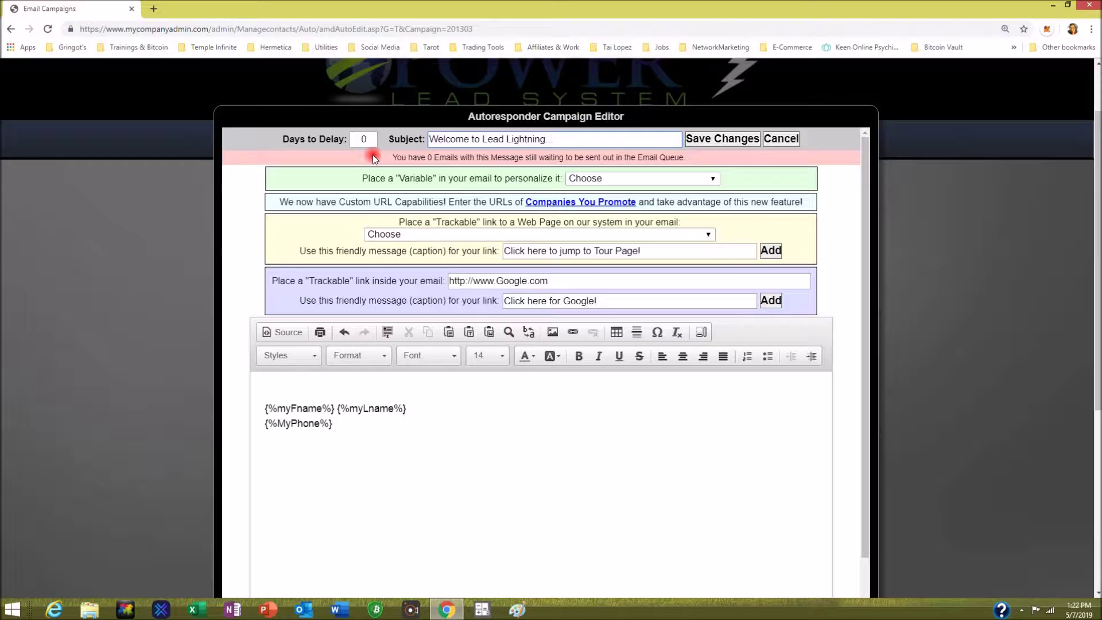
Step: Set the email's days to delay to 3, save the changes and reload the campaign page
left_click(360, 138)
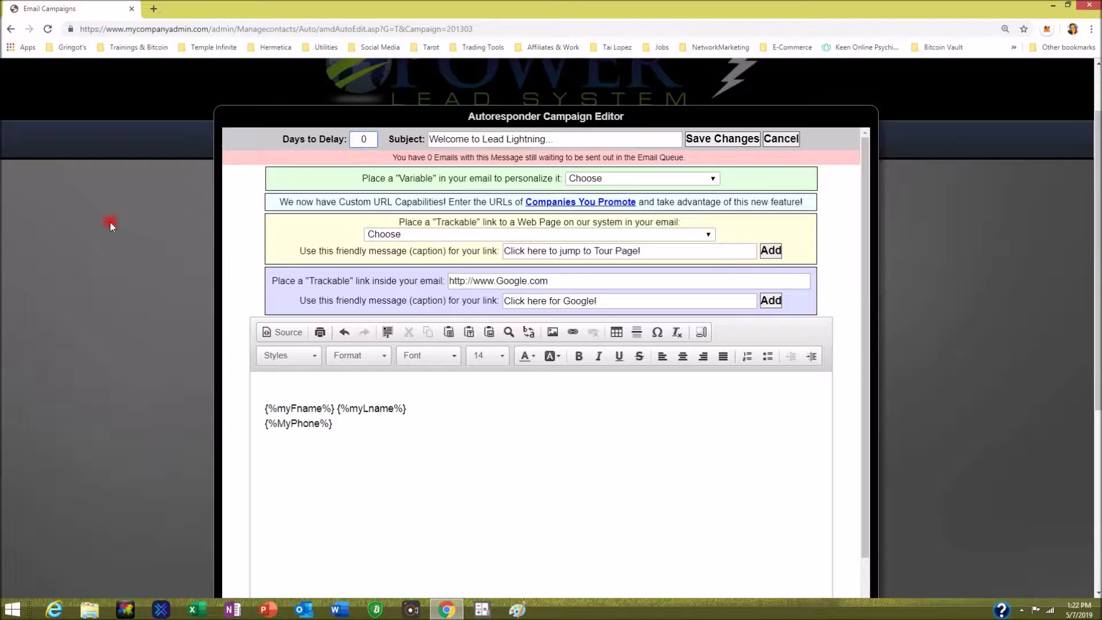
key("Delete")
type("1")
type("2")
scroll(532, 432, "up", 3)
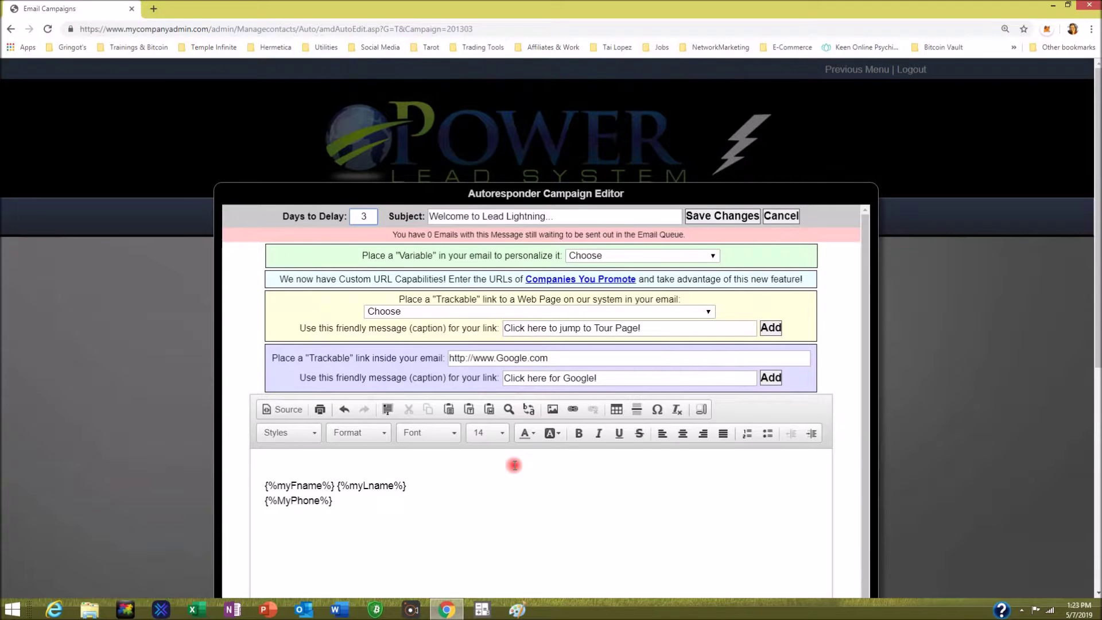
scroll(513, 464, "down", 2)
scroll(512, 462, "up", 2)
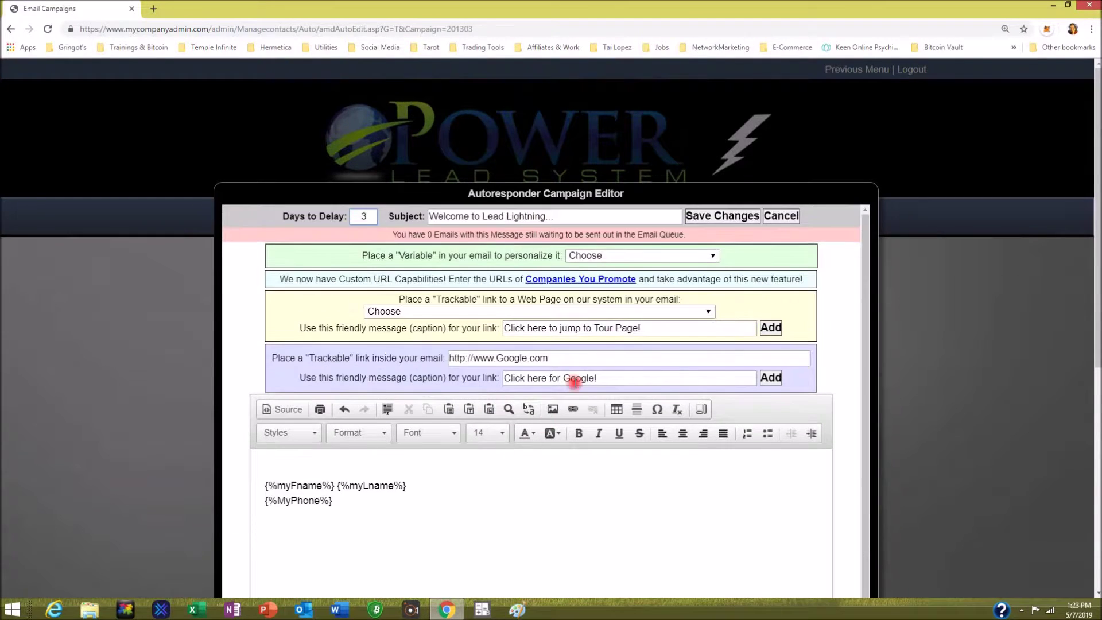
left_click(717, 216)
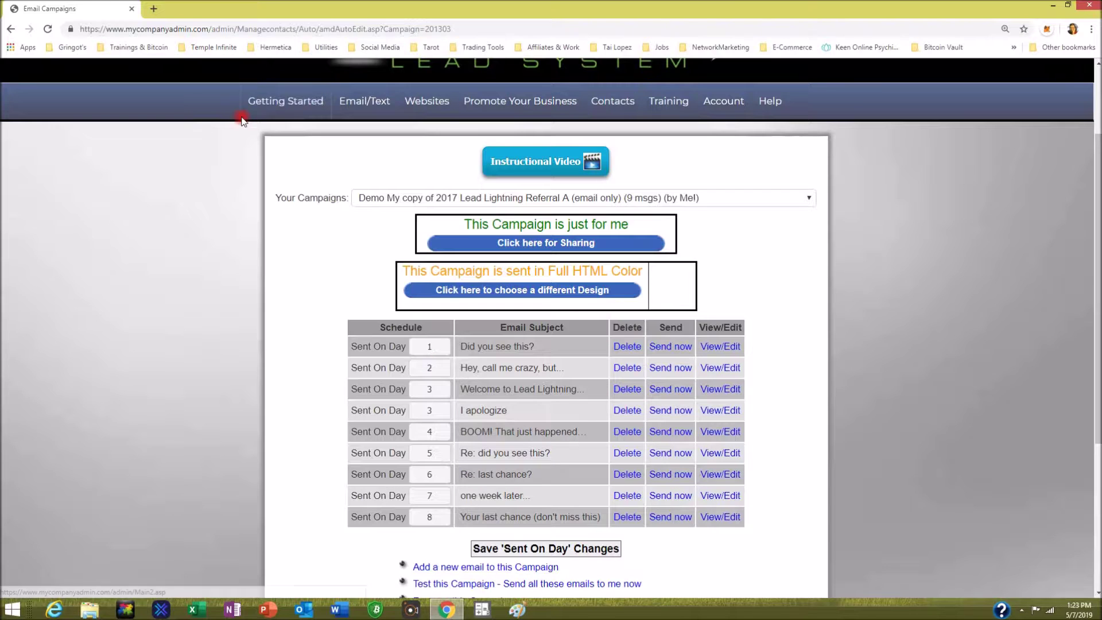
left_click(45, 29)
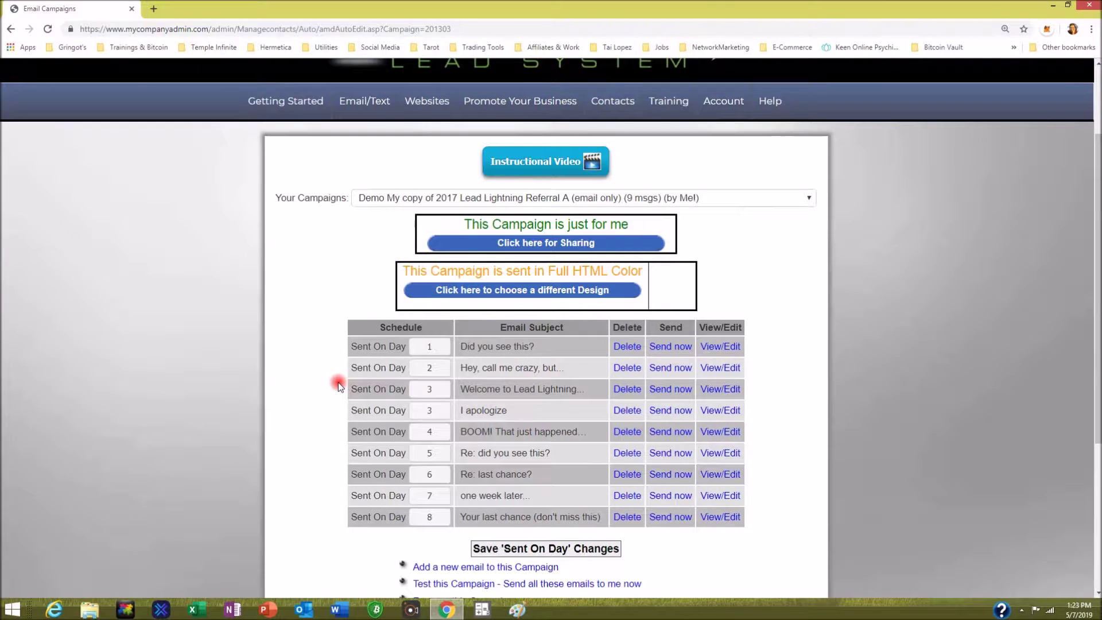
Step: Send the unedited Day 1 email "Did you see this?" immediately as a test message
left_click(429, 349)
left_click(429, 347)
left_click(666, 347)
Step: Open the Day 1 email for editing and replace "Hey there," with "Greetings" followed by the Recipient First Name variable
left_click(720, 347)
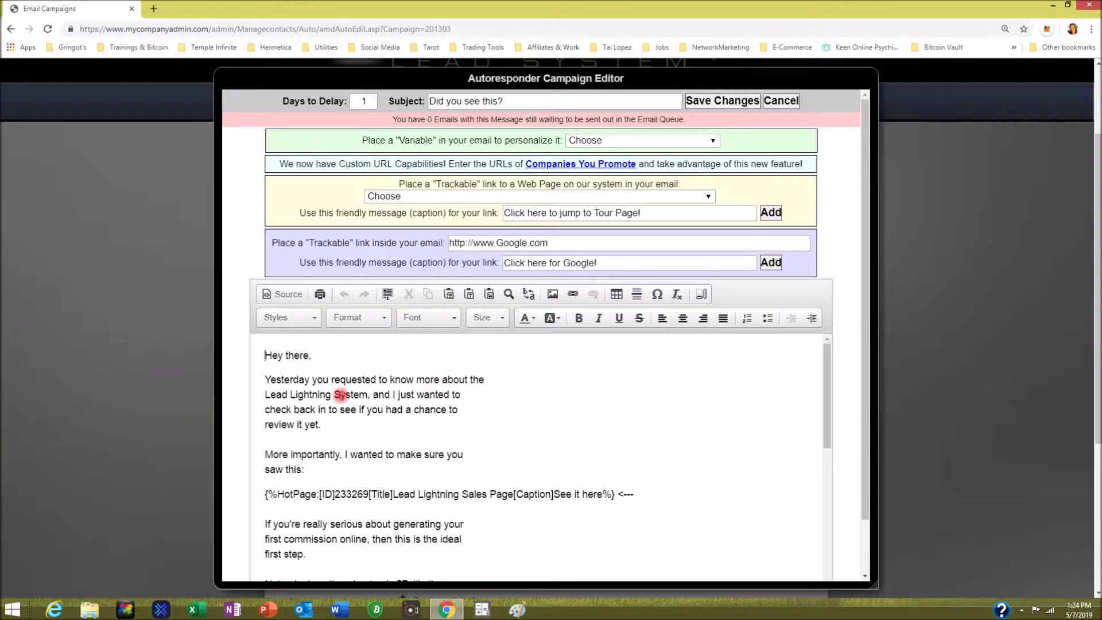
key("Delete")
key("Delete")
key("Delete")
key("Delete")
key("Delete")
key("Delete")
key("Delete")
key("Delete")
key("Delete")
key("Delete")
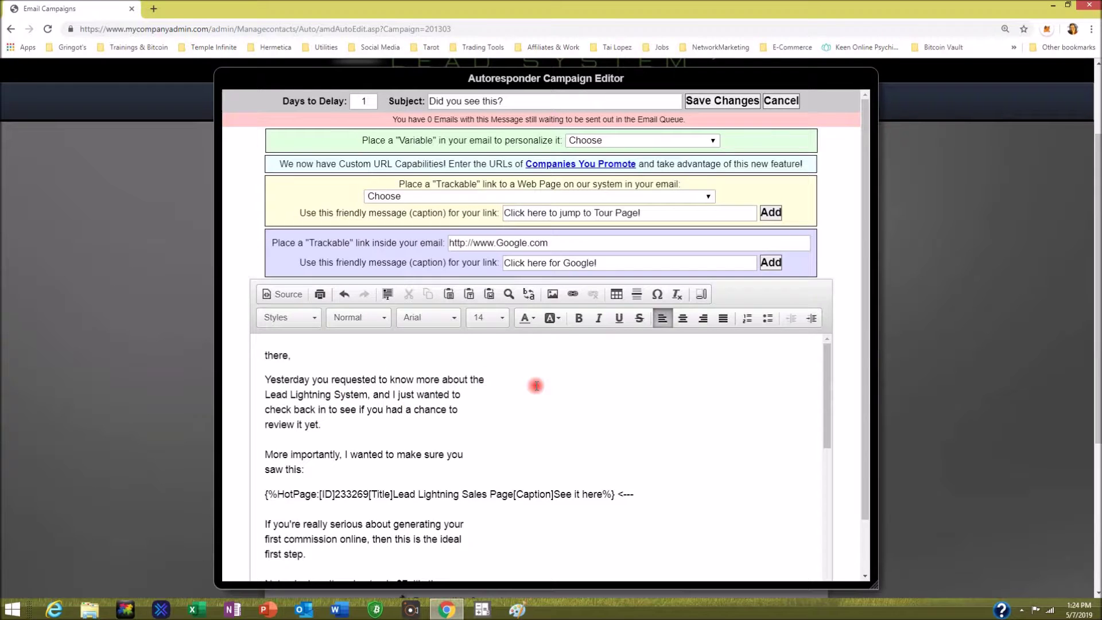
type("Greetings")
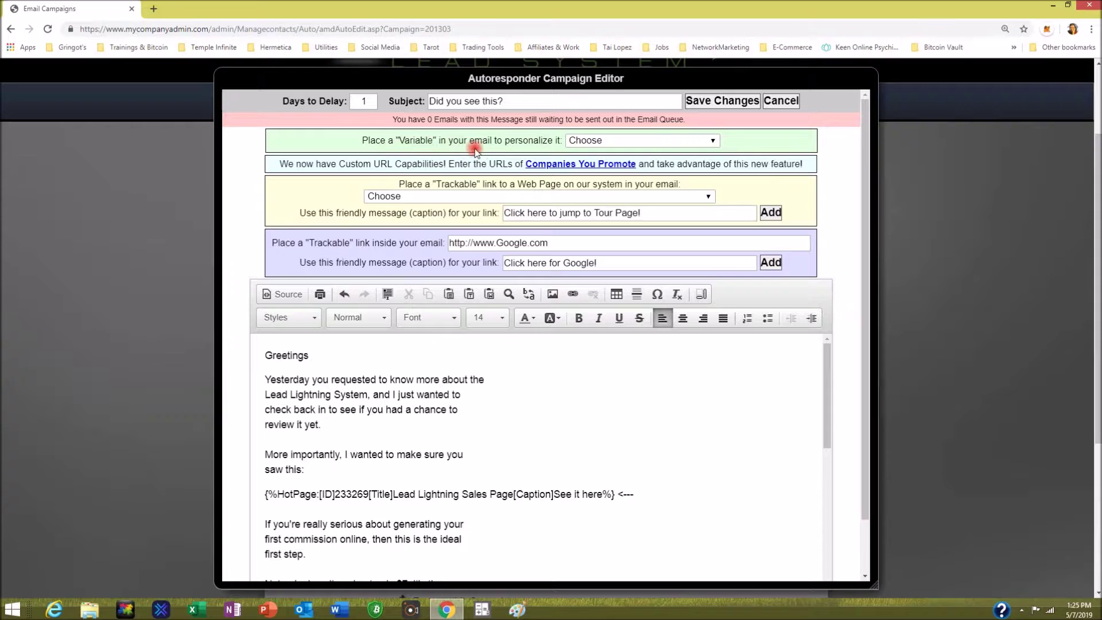
left_click(712, 141)
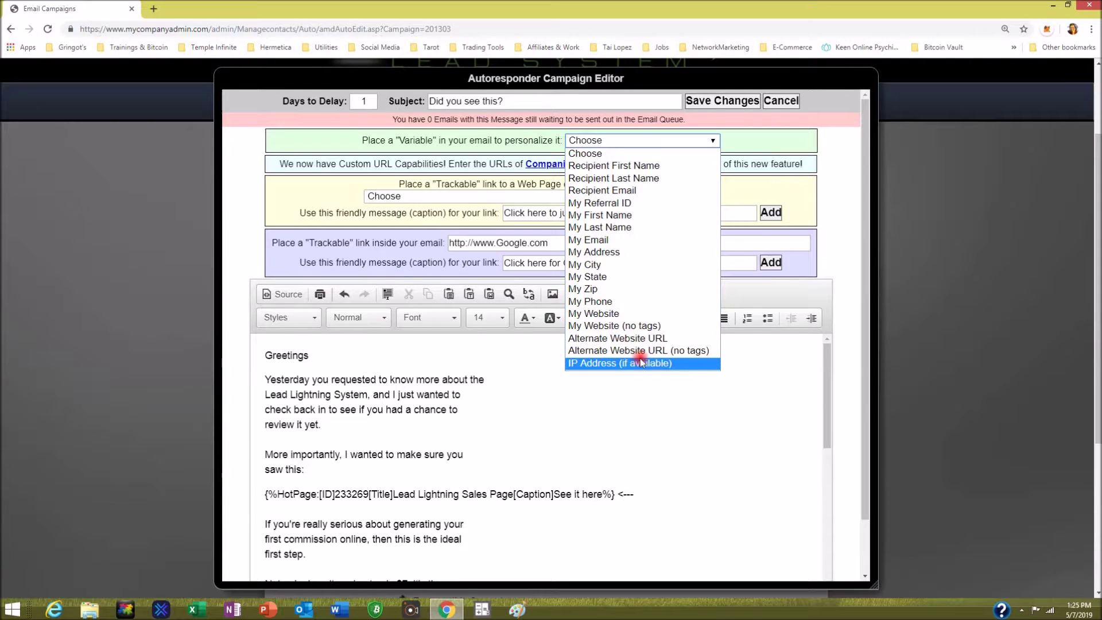
left_click(645, 166)
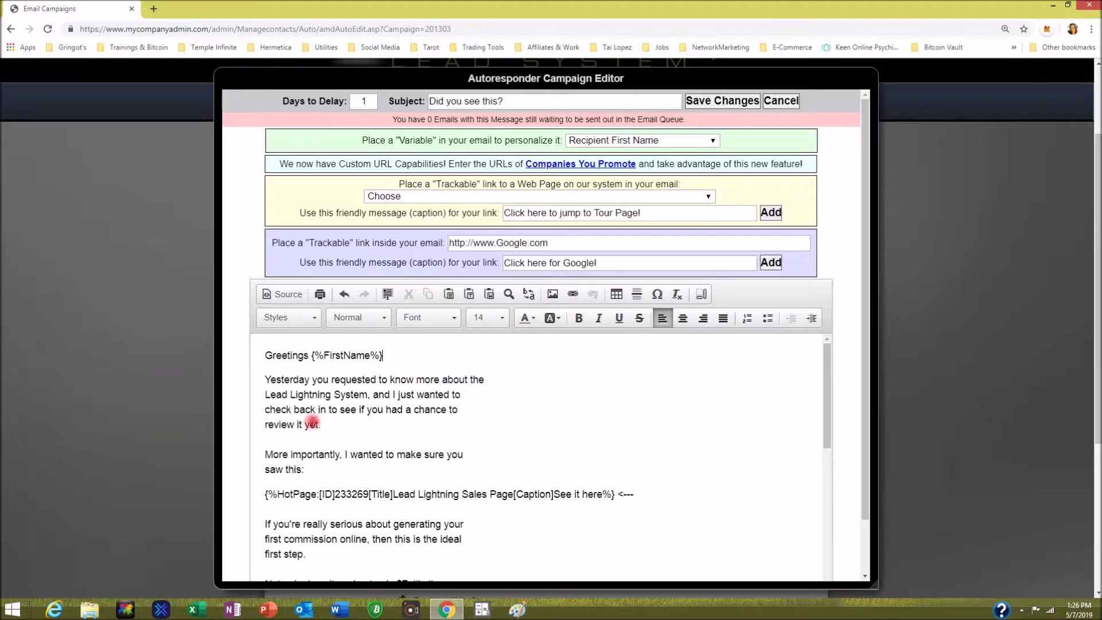
Step: Make room for a link below "review it yet." in the body and choose Pay Plan Sales Page as the trackable system page
left_click(326, 425)
key("Return")
key("Return")
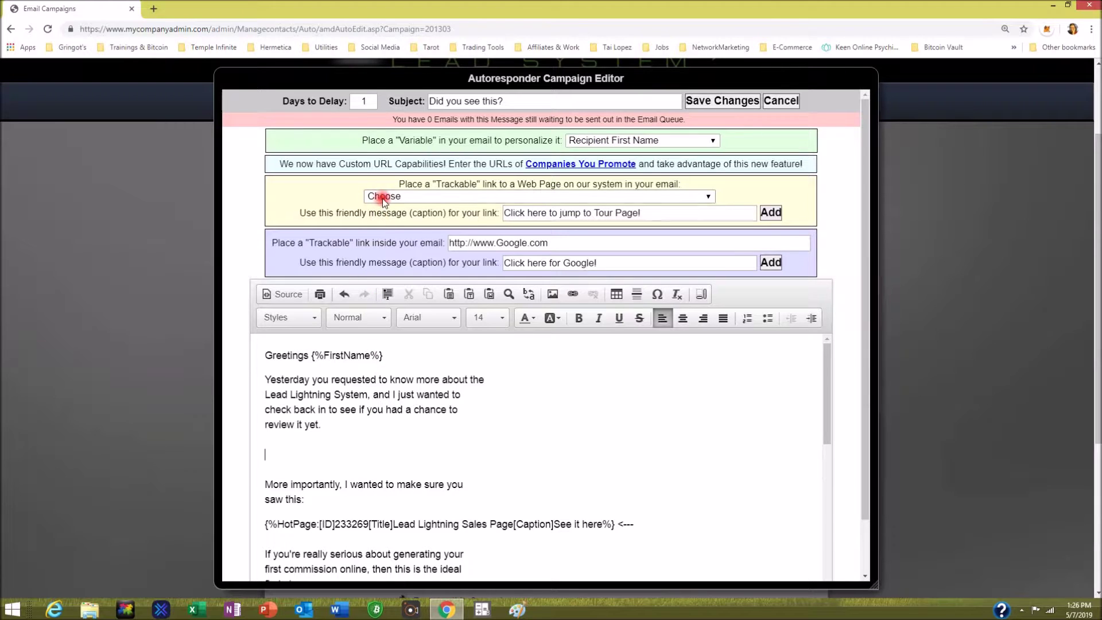
left_click(706, 197)
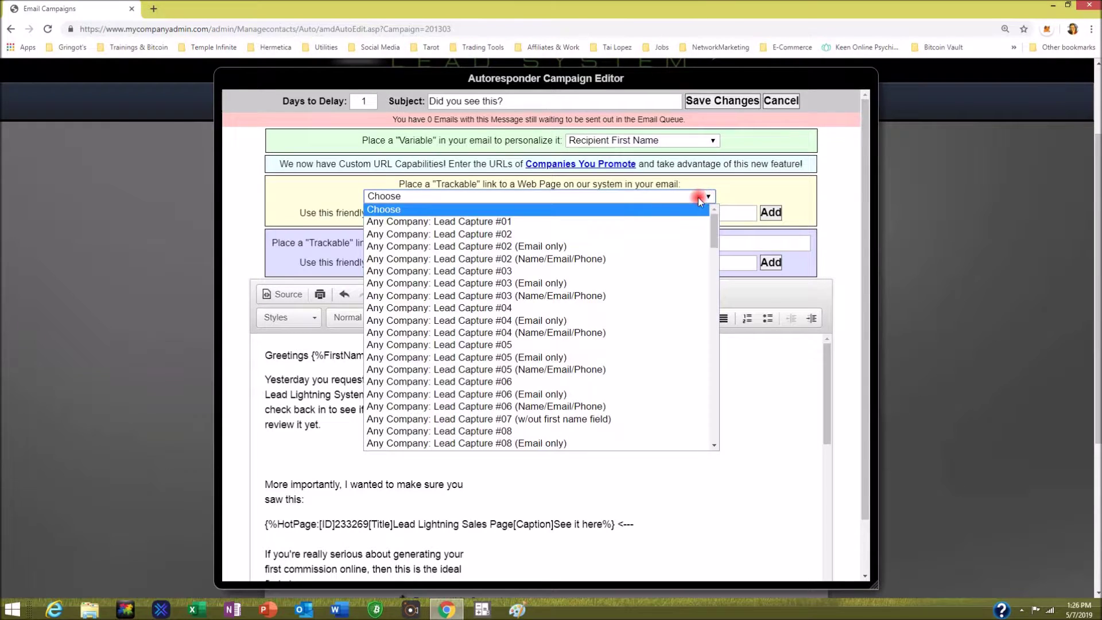
scroll(539, 356, "down", 1)
scroll(539, 357, "down", 5)
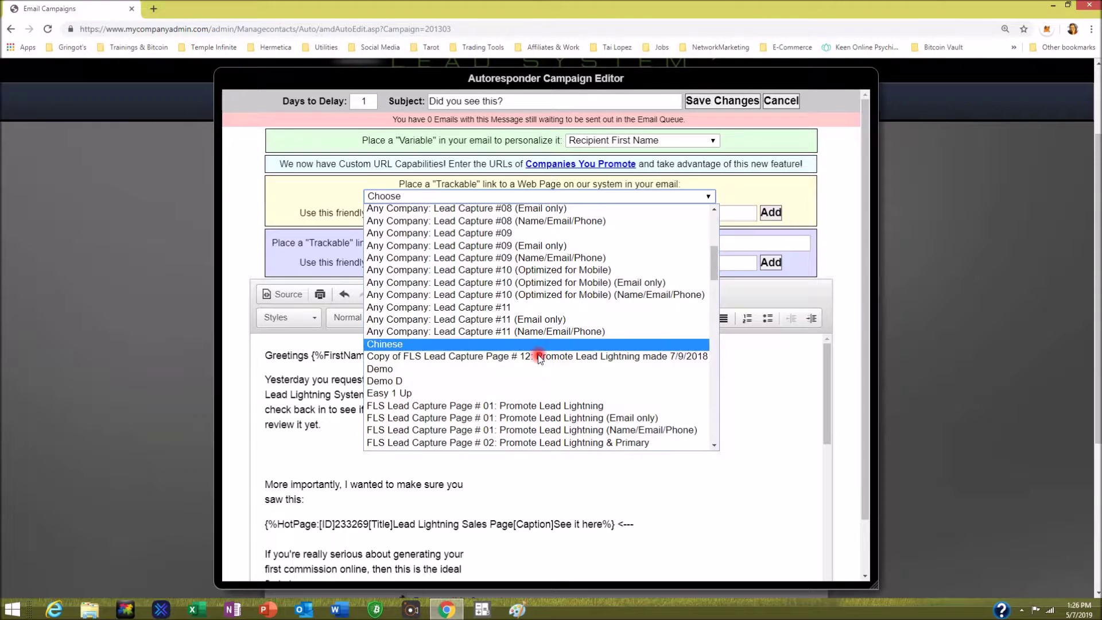
scroll(539, 357, "down", 3)
scroll(538, 357, "down", 3)
scroll(538, 354, "down", 3)
scroll(538, 353, "down", 3)
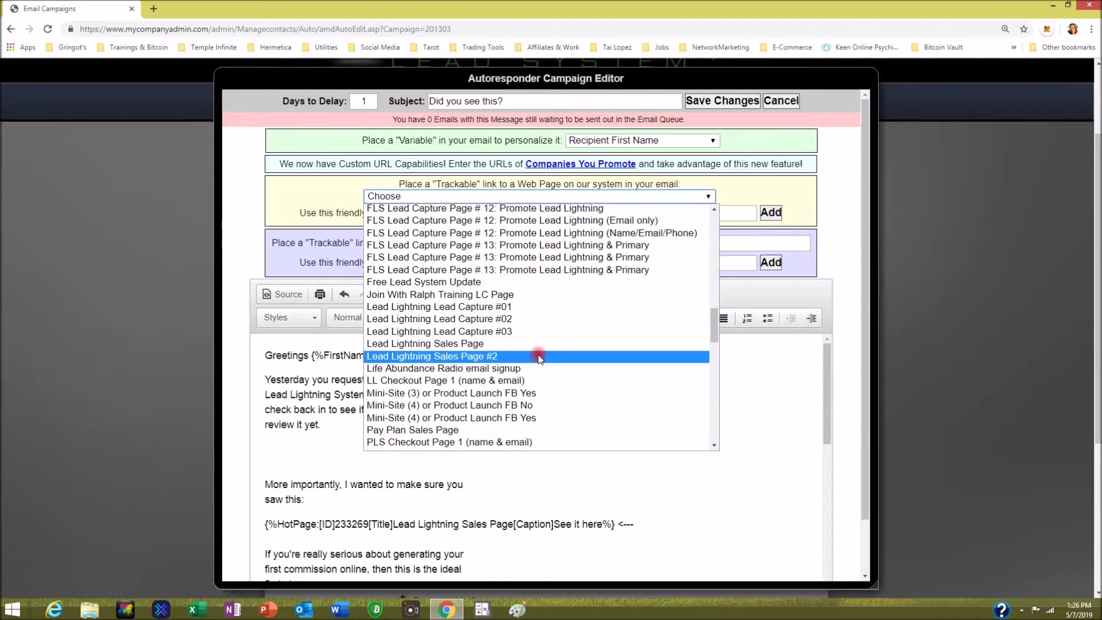
scroll(539, 356, "down", 3)
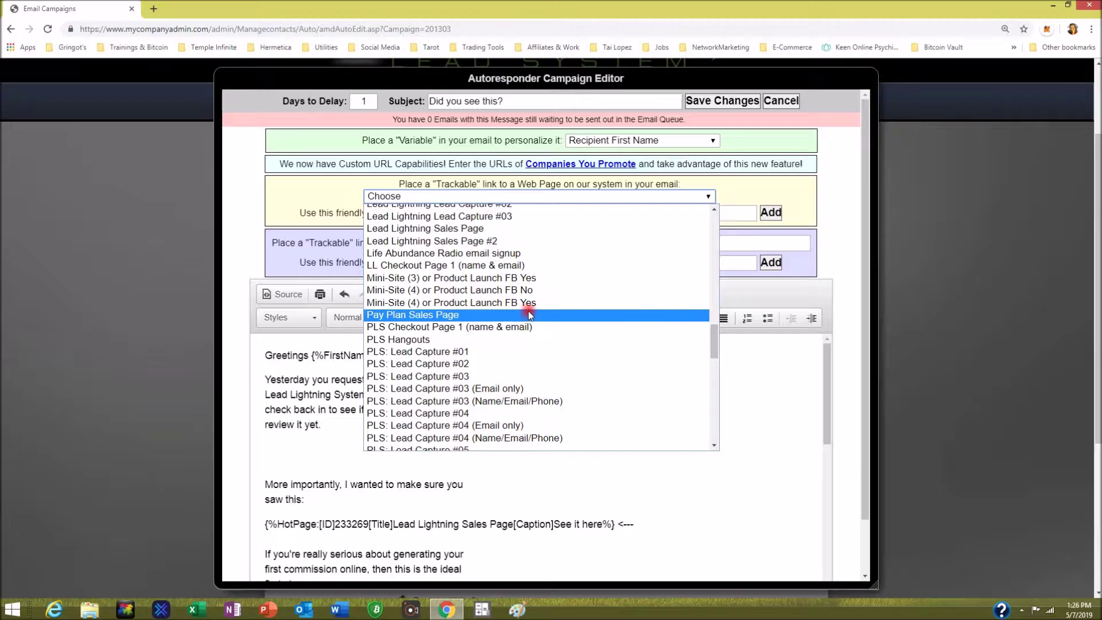
left_click(491, 316)
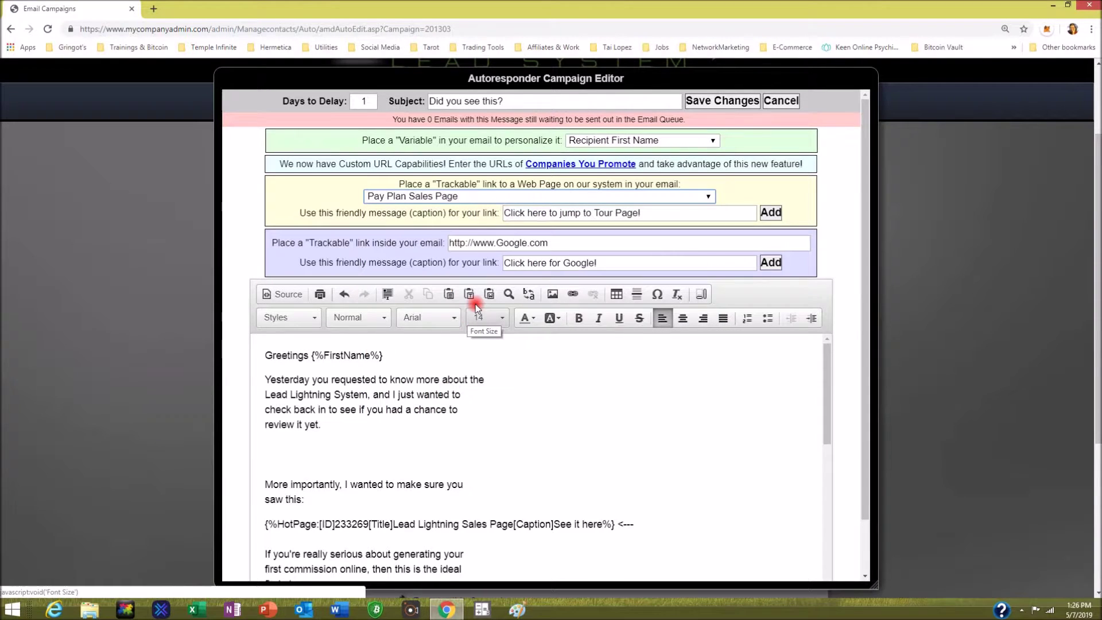
Step: Set the system-page link's caption to "Watch Here!", add the link to the email body and save the email's changes
left_click(506, 212)
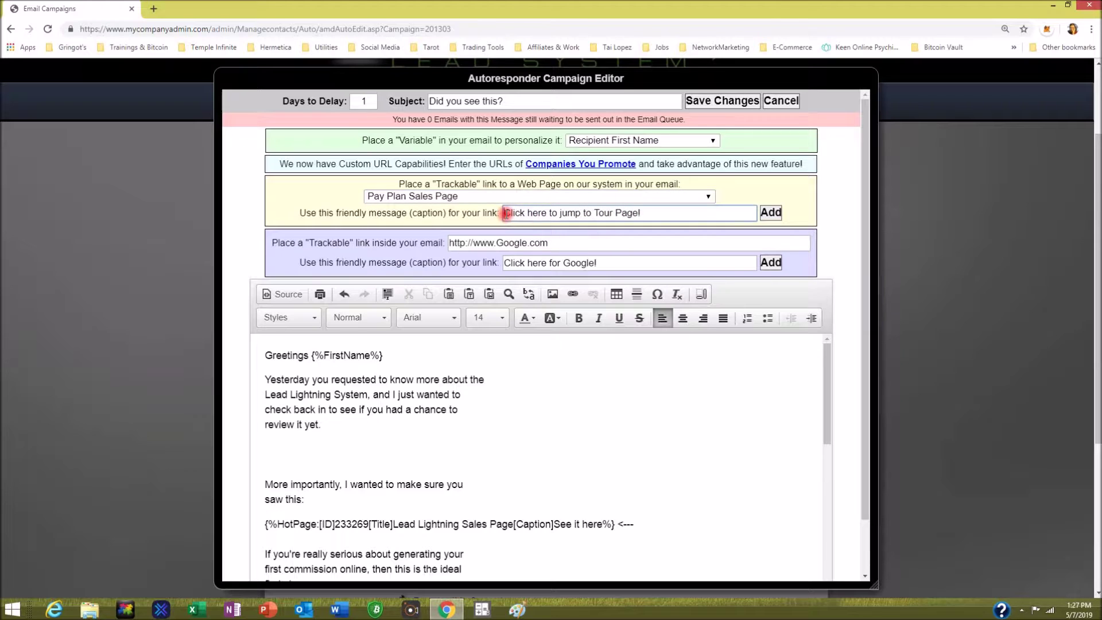
key("Delete")
key("Delete")
key("Delete")
key("Delete")
key("Delete")
key("Delete")
key("Delete")
key("Delete")
key("Delete")
key("Delete")
key("Delete")
key("Delete")
key("Delete")
key("Delete")
key("Delete")
key("Delete")
key("Delete")
key("Delete")
key("Delete")
key("Delete")
key("Delete")
key("Delete")
key("Delete")
key("Delete")
key("Delete")
key("Delete")
key("Delete")
key("Delete")
key("Delete")
key("Delete")
type("Watch Here!")
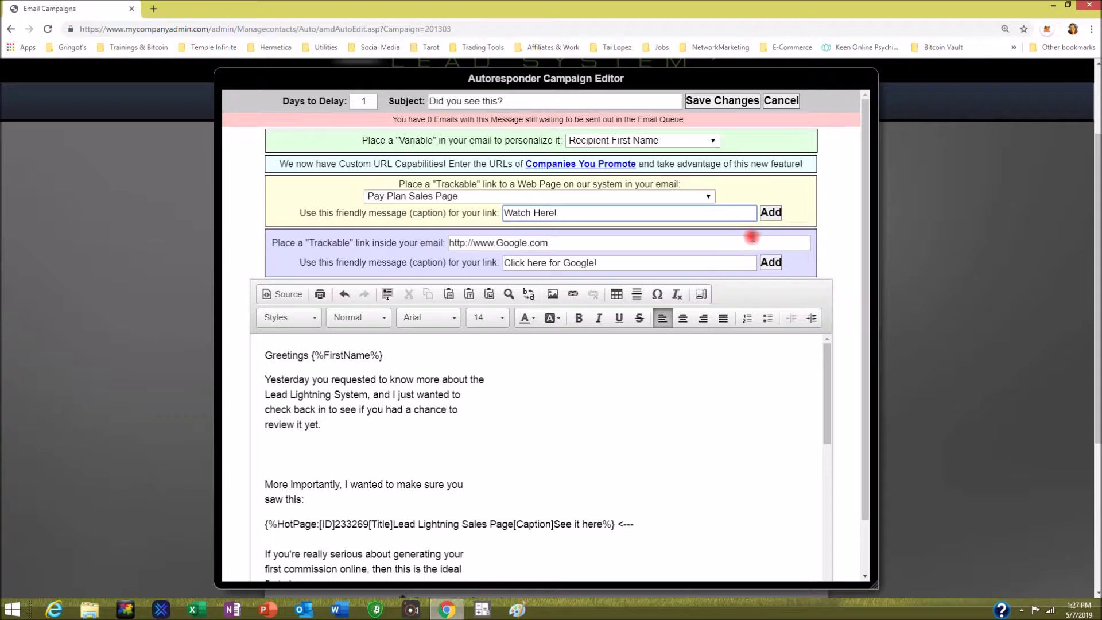
left_click(770, 213)
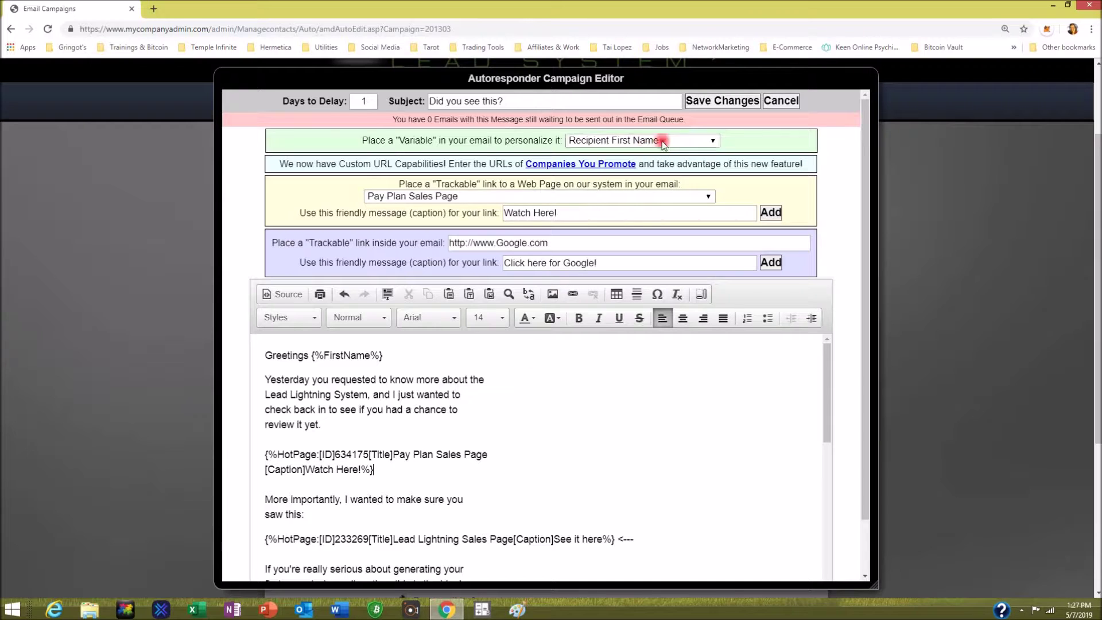
left_click(715, 101)
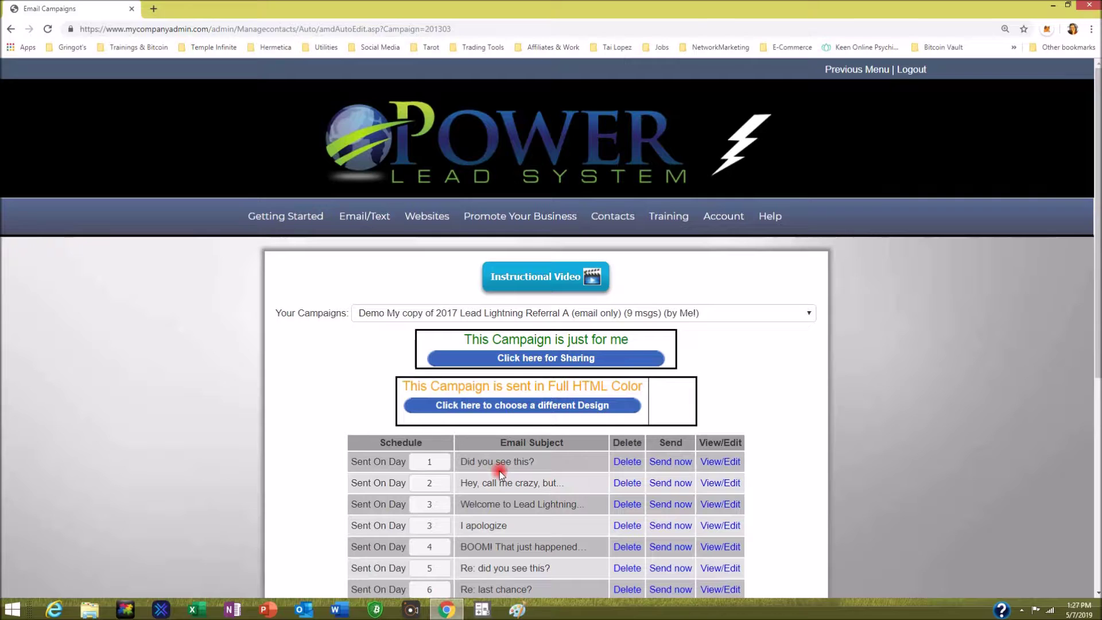
Step: Send the edited "Did you see this?" email immediately as a test and open the Gmail inbox in a new tab
left_click(676, 461)
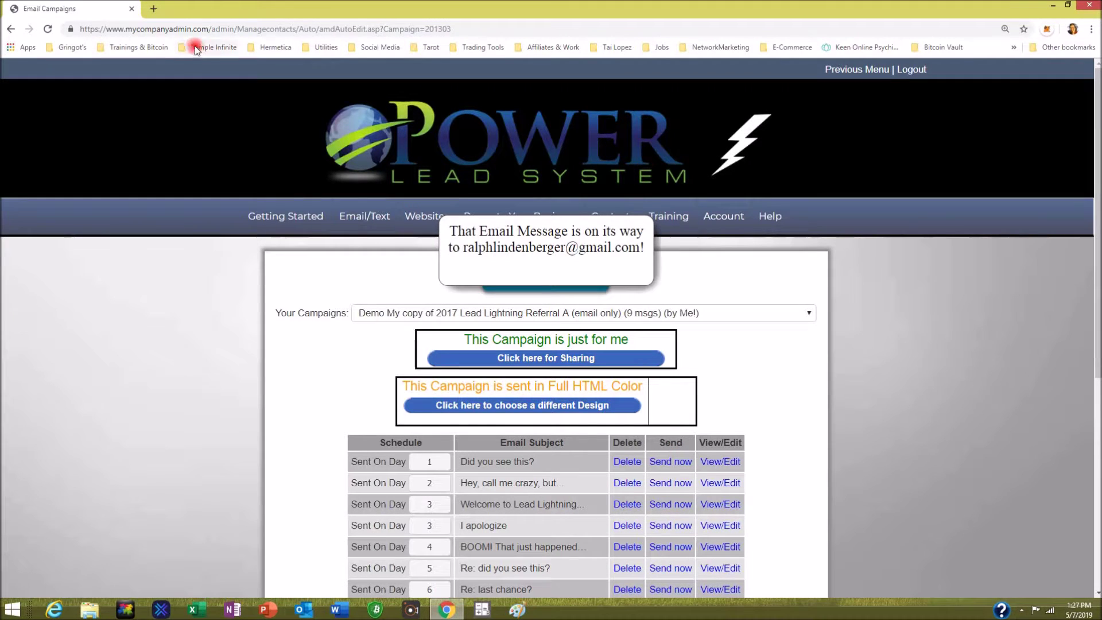
left_click(154, 9)
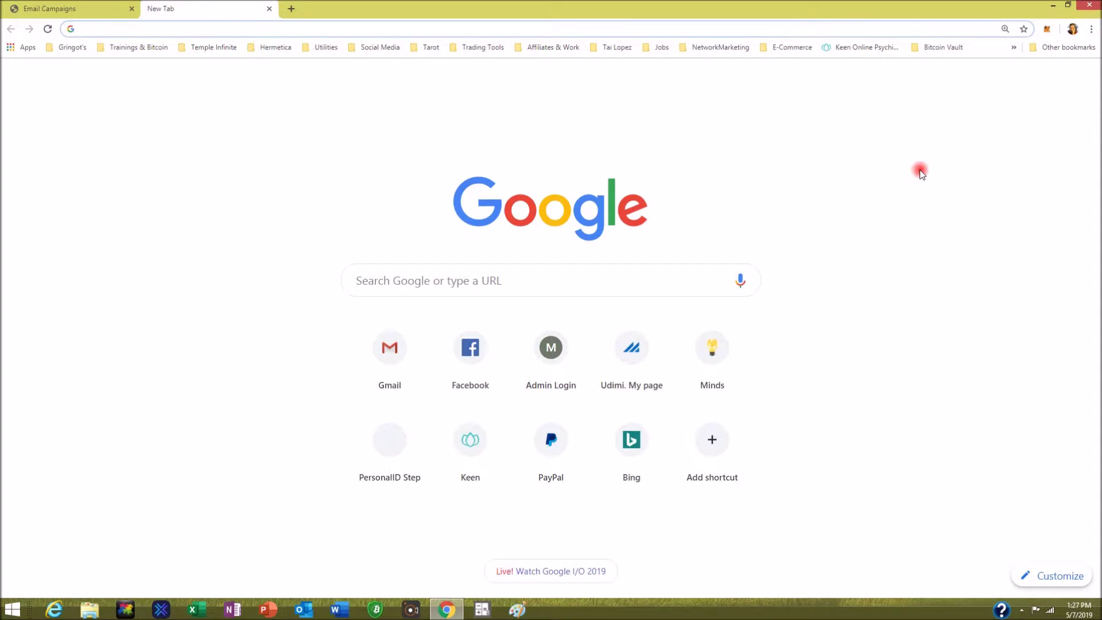
left_click(966, 84)
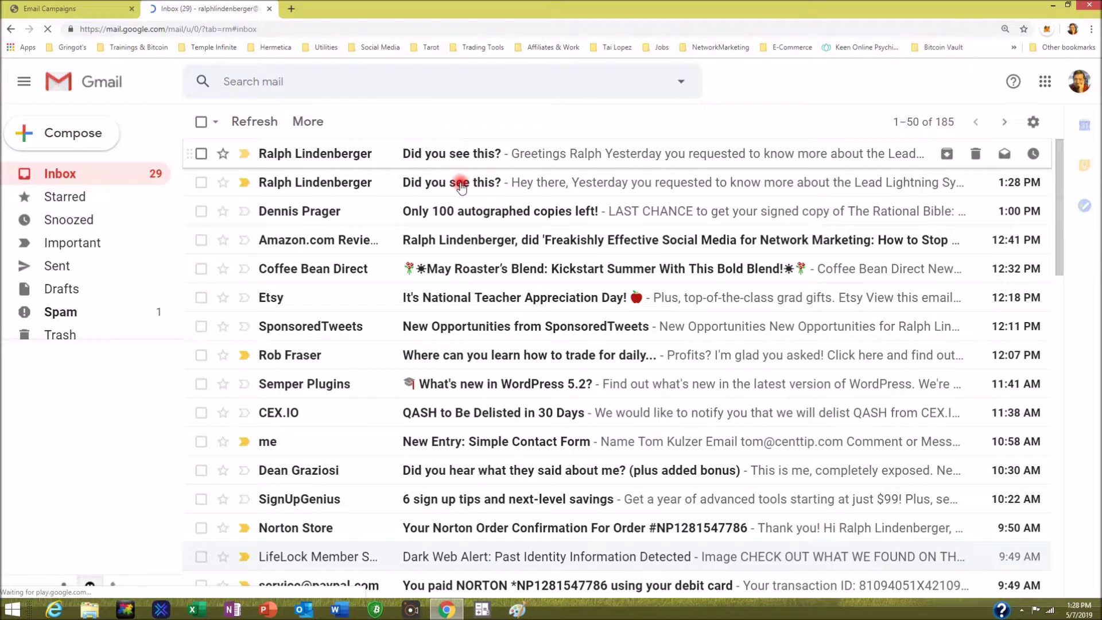
Step: Read the received unedited version of "Did you see this?", check its "See it here" link and return to the inbox
left_click(515, 182)
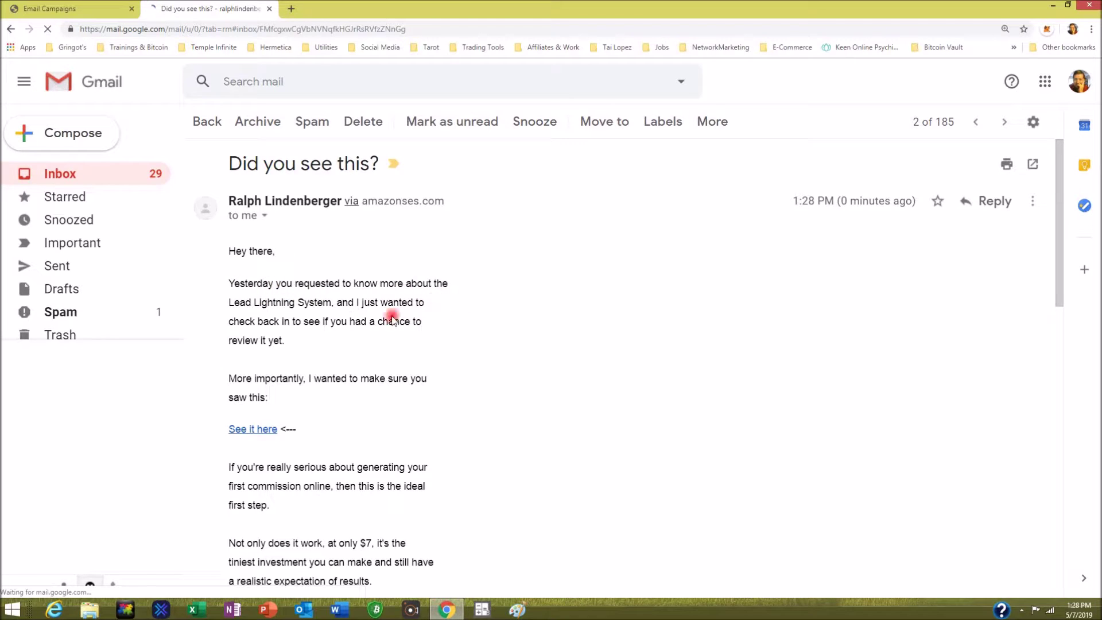
scroll(487, 329, "down", 1)
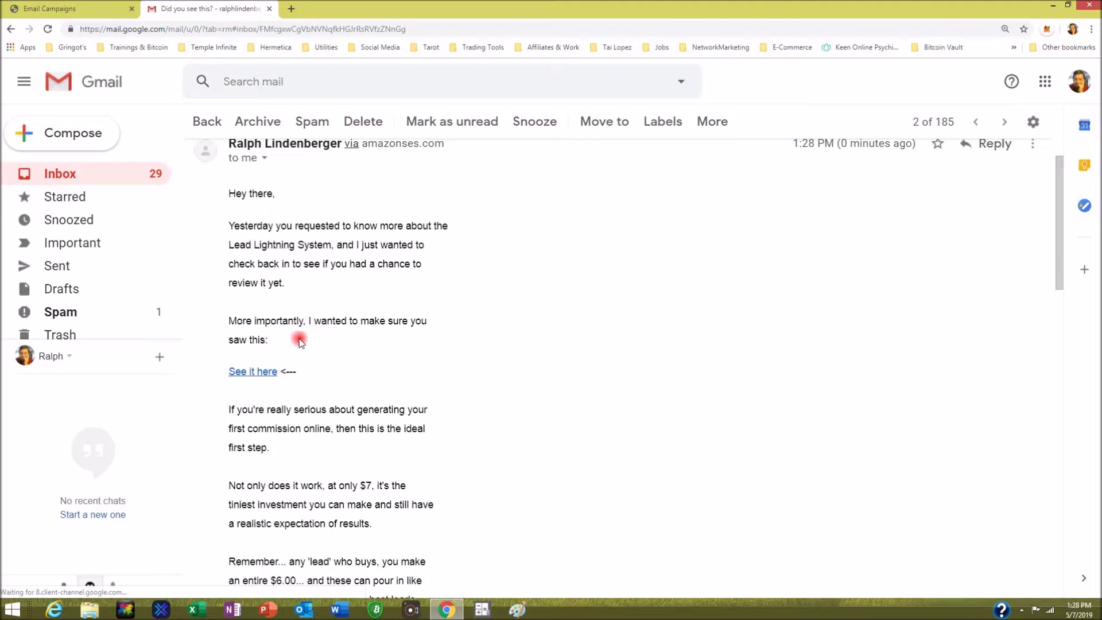
left_click(267, 371)
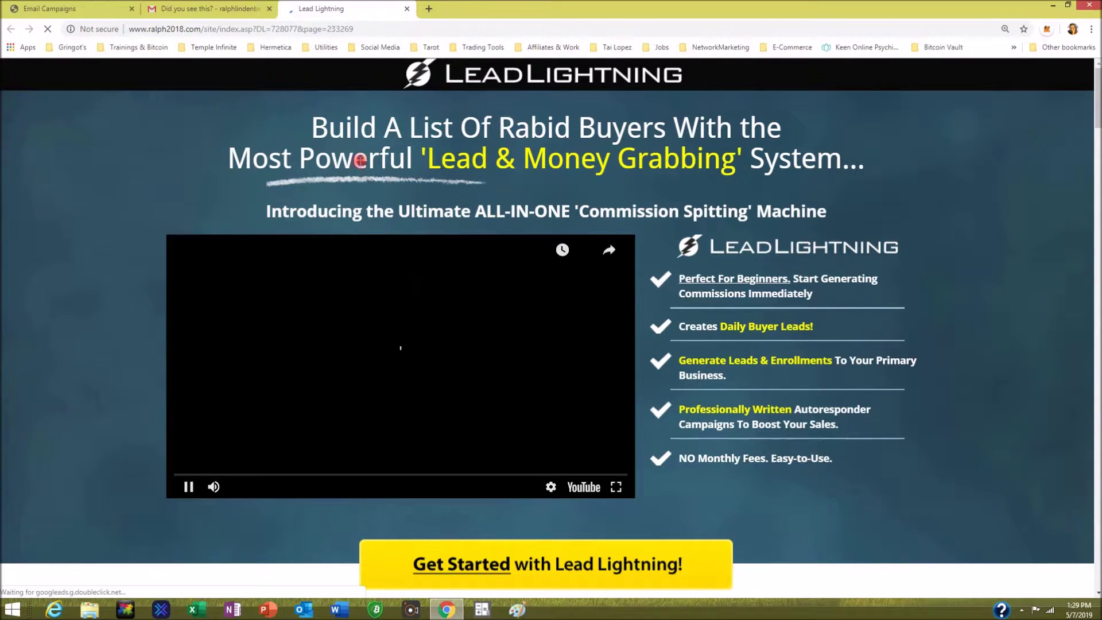
left_click(407, 8)
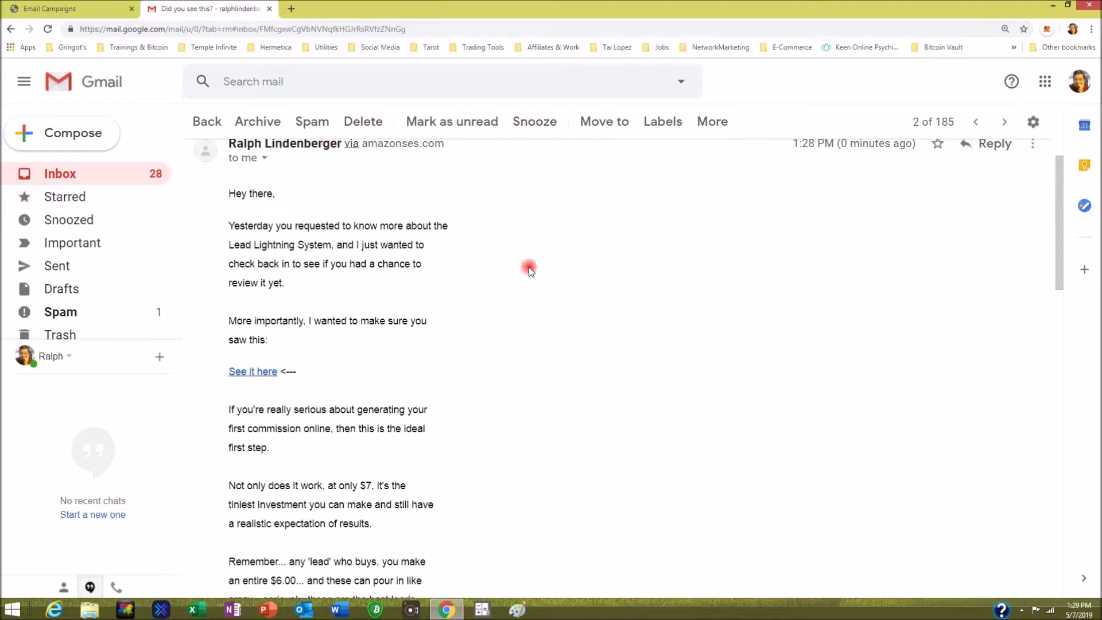
scroll(459, 241, "up", 1)
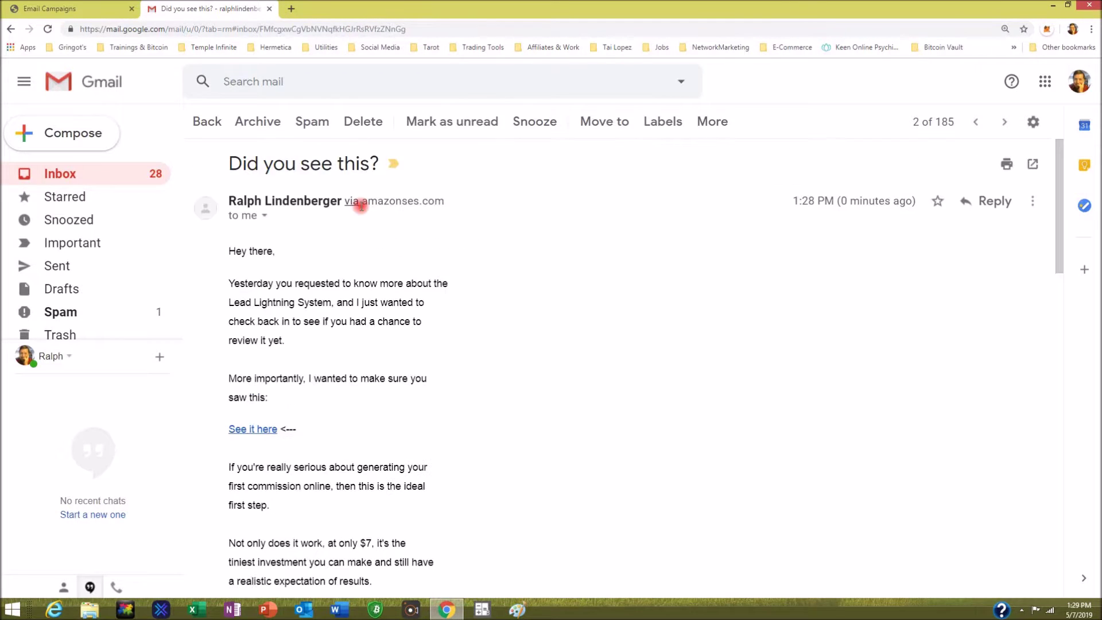
left_click(207, 123)
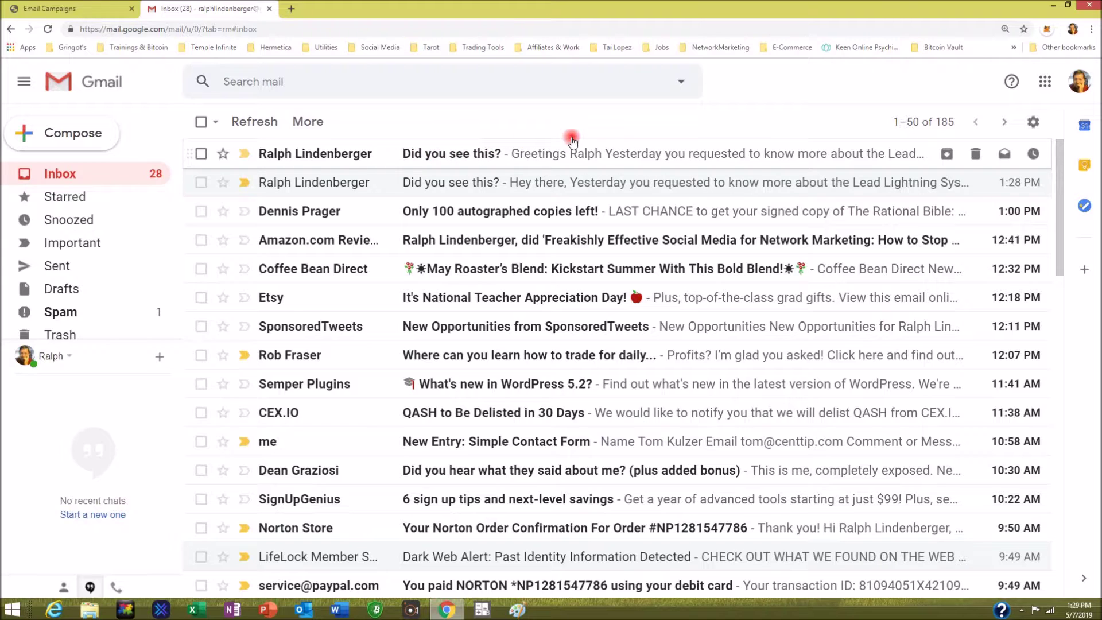
Step: Examine the received edited version of "Did you see this?", check where its "Watch Here!" link leads, and close Gmail
left_click(665, 154)
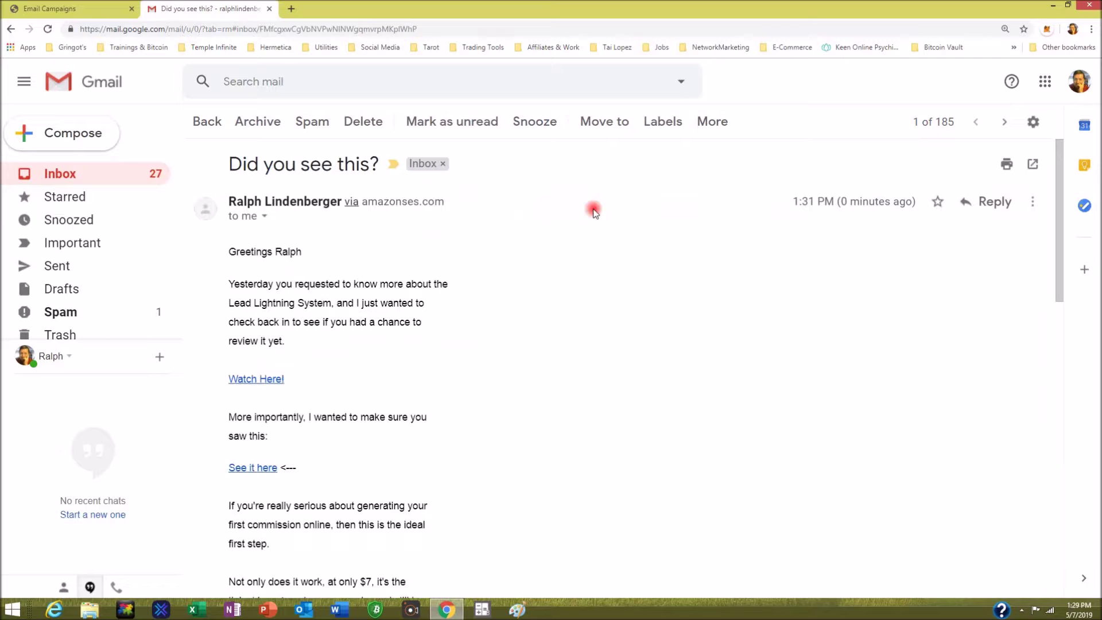
scroll(561, 230, "down", 1)
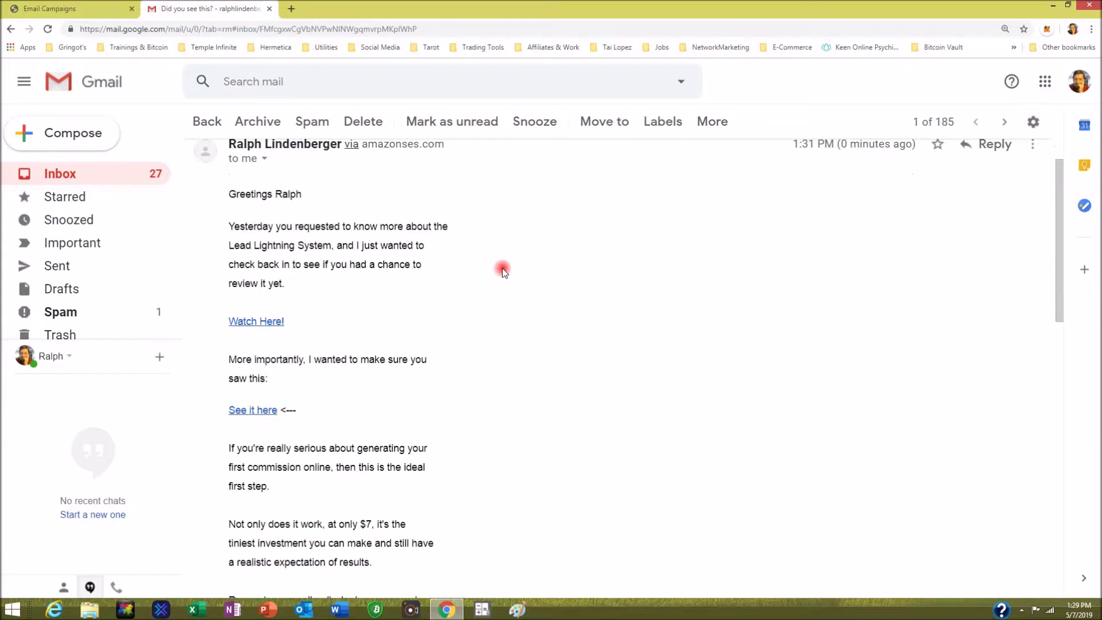
scroll(416, 295, "up", 1)
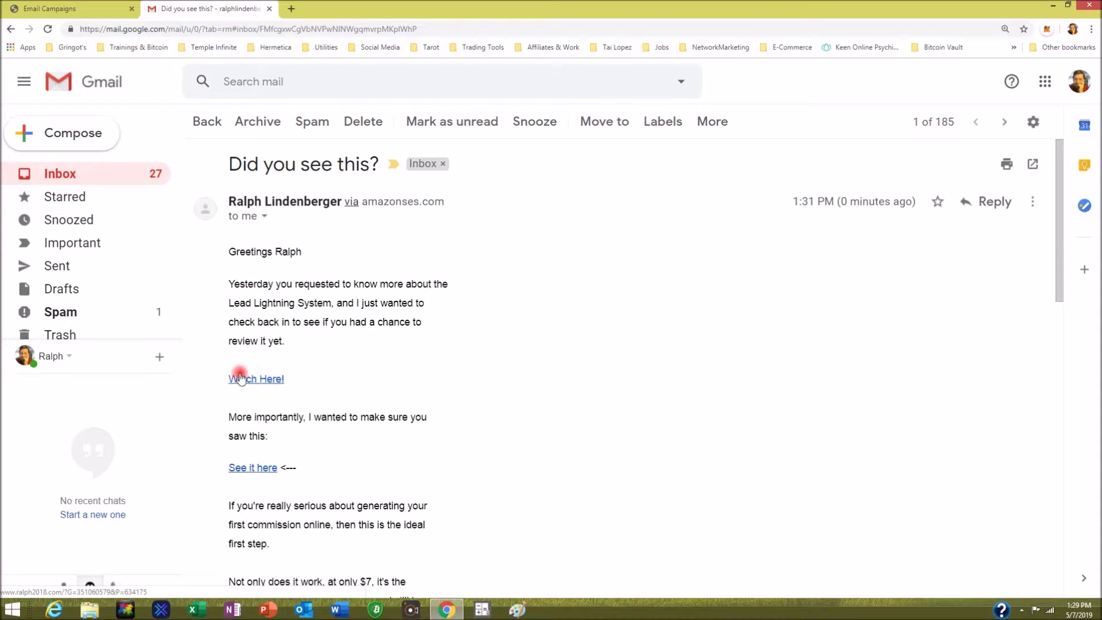
left_click(271, 380)
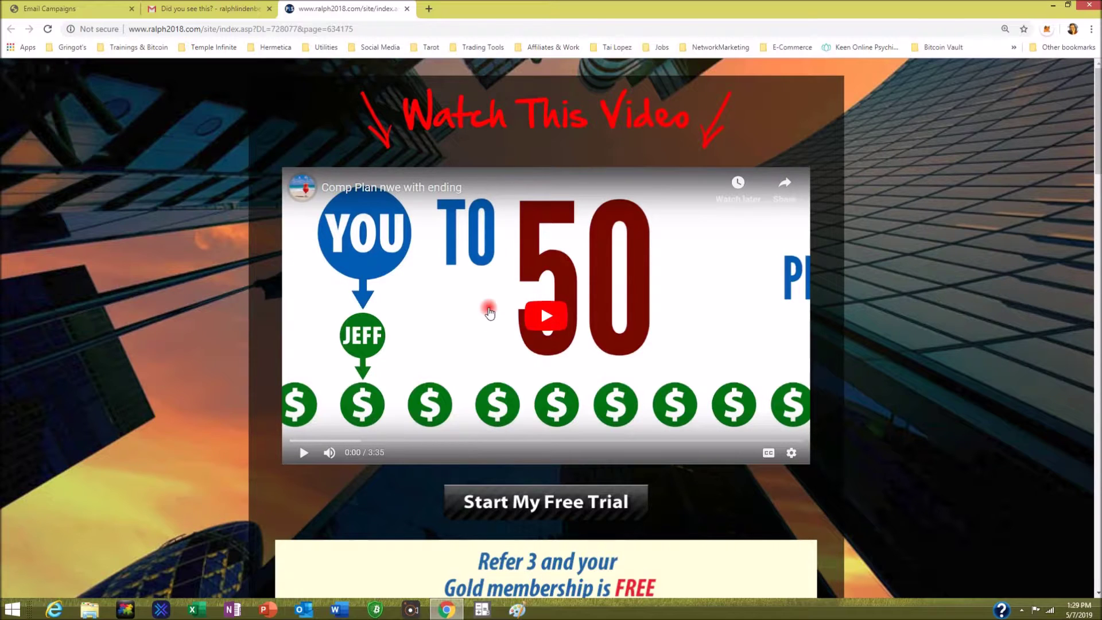
left_click(407, 10)
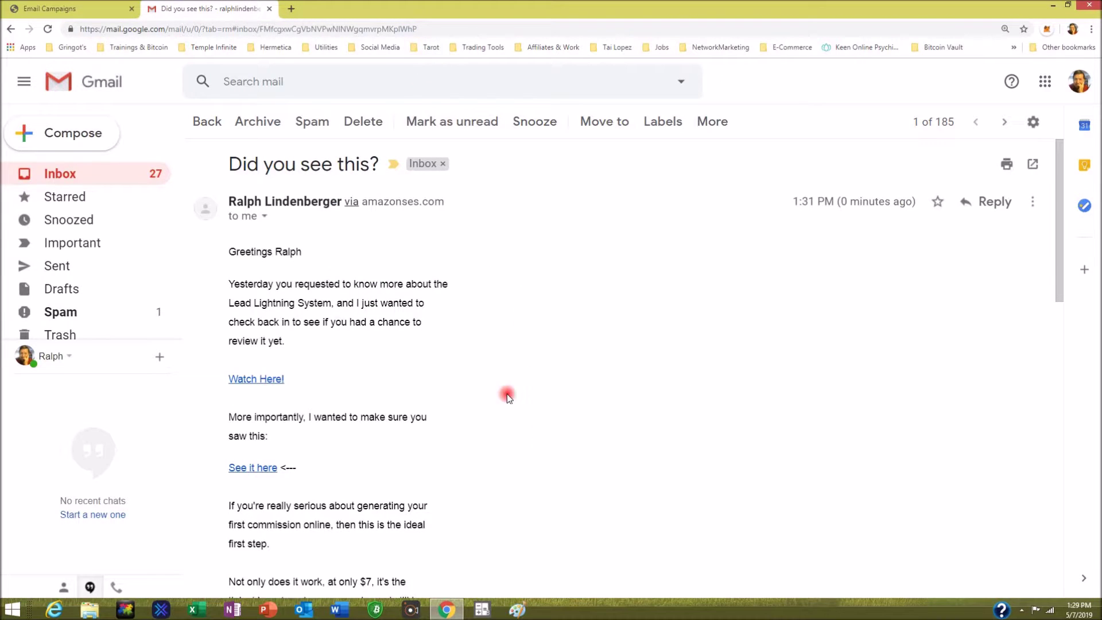
left_click(271, 12)
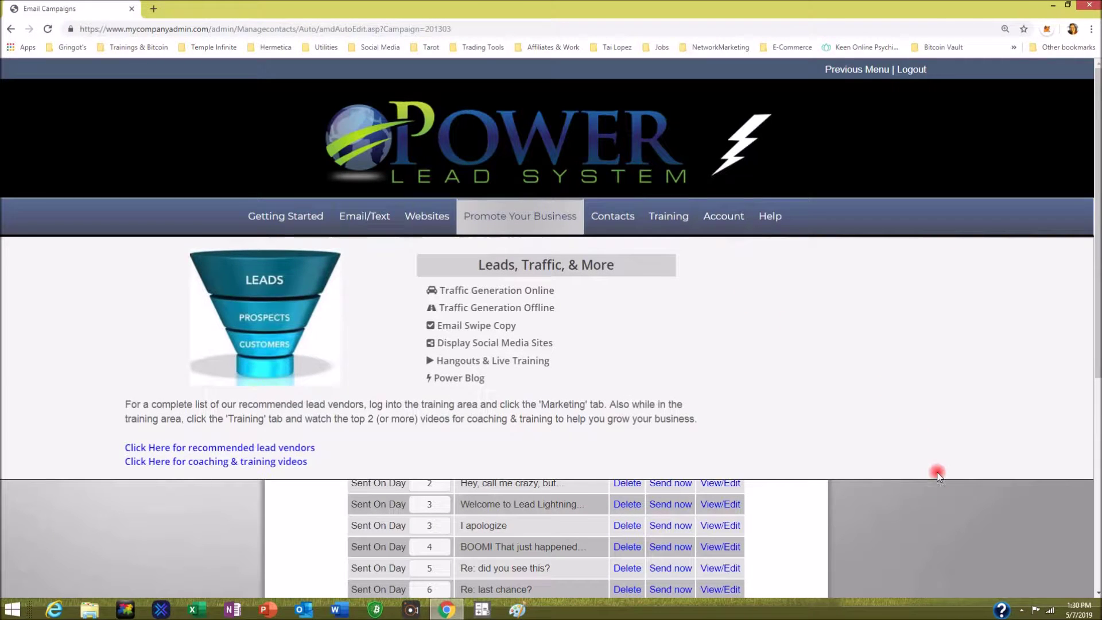
Step: Open the page for adding a new email campaign
scroll(938, 491, "down", 1)
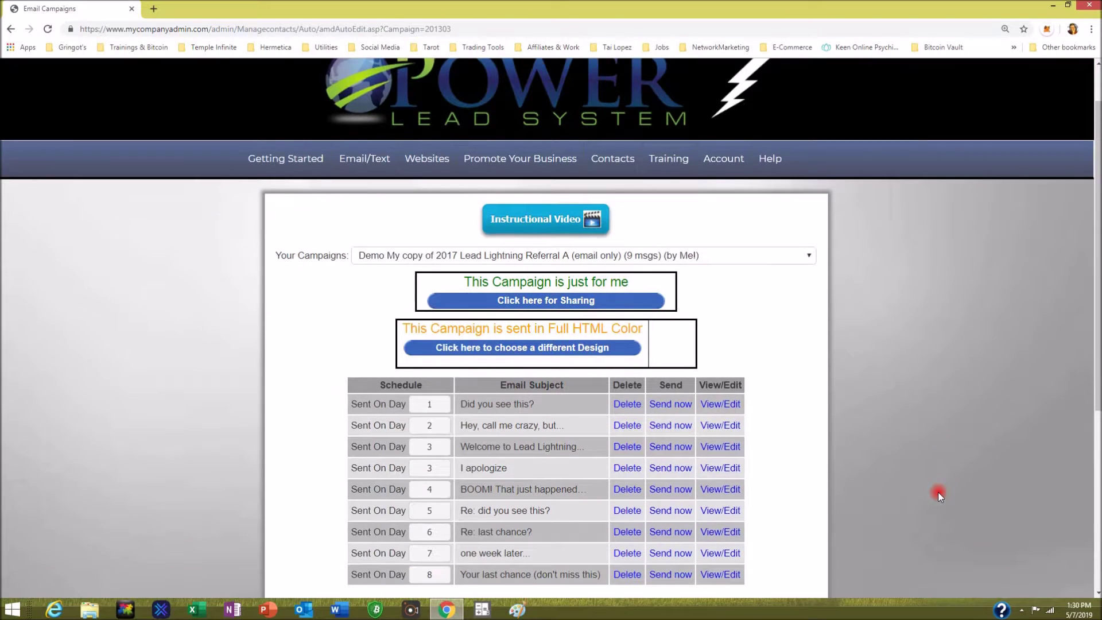
scroll(937, 494, "down", 1)
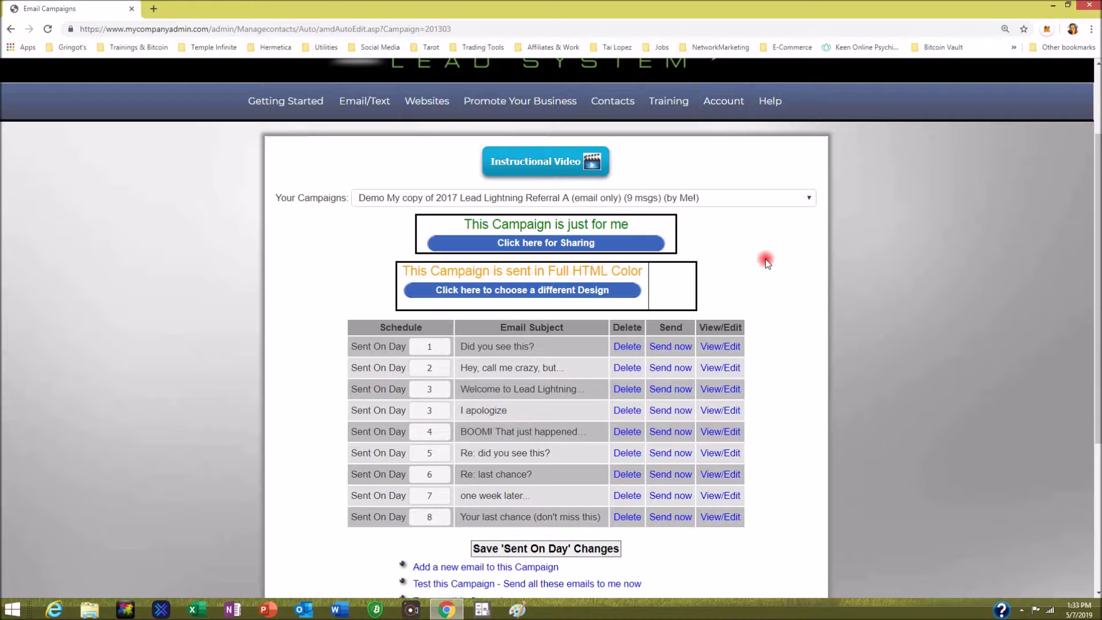
scroll(786, 295, "up", 2)
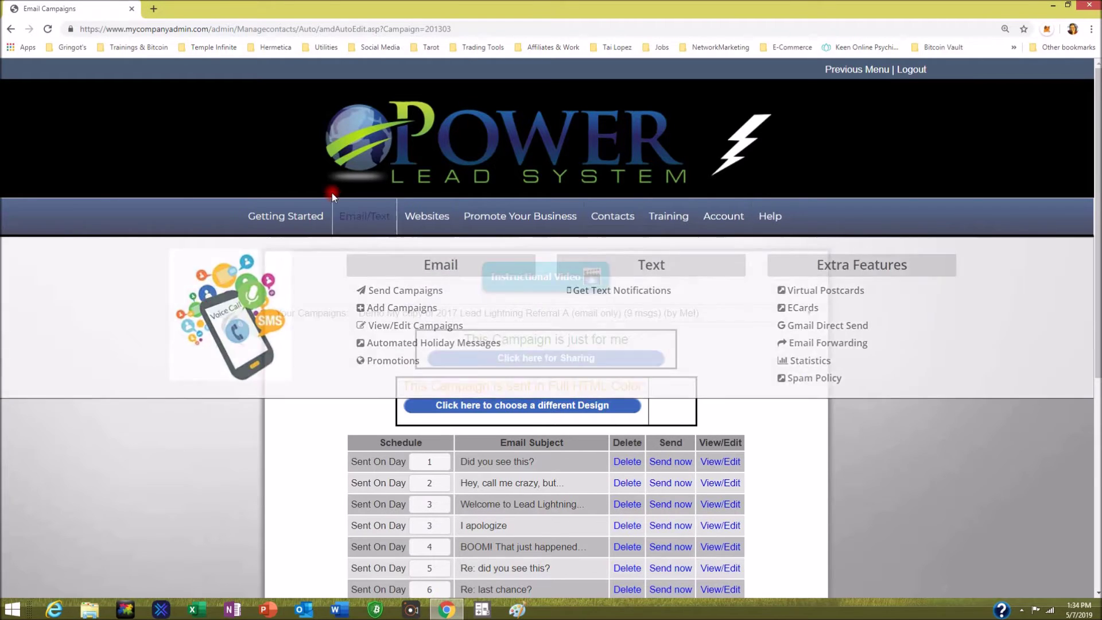
mouse_move(356, 218)
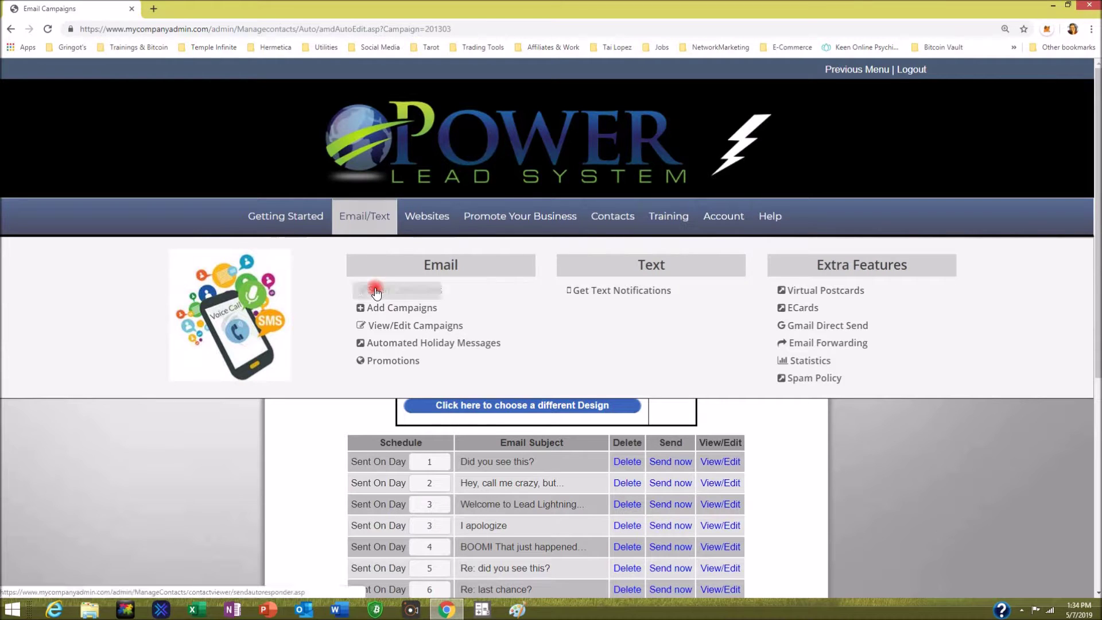
left_click(406, 309)
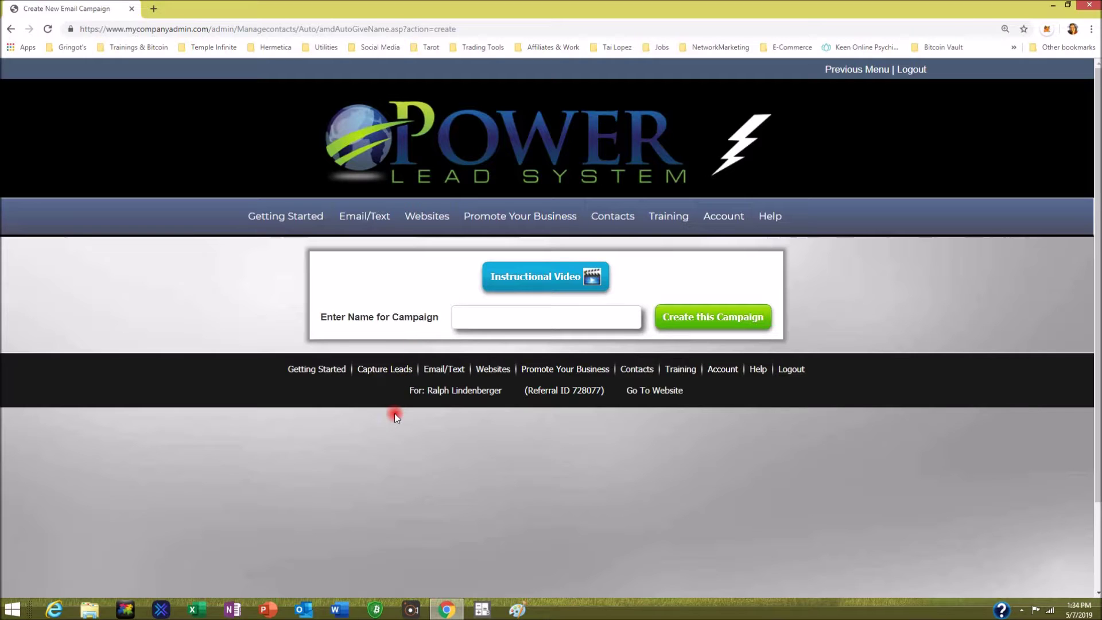
Step: Create a new email campaign named "Demo" from scratch, without copying an existing campaign into it
left_click(470, 316)
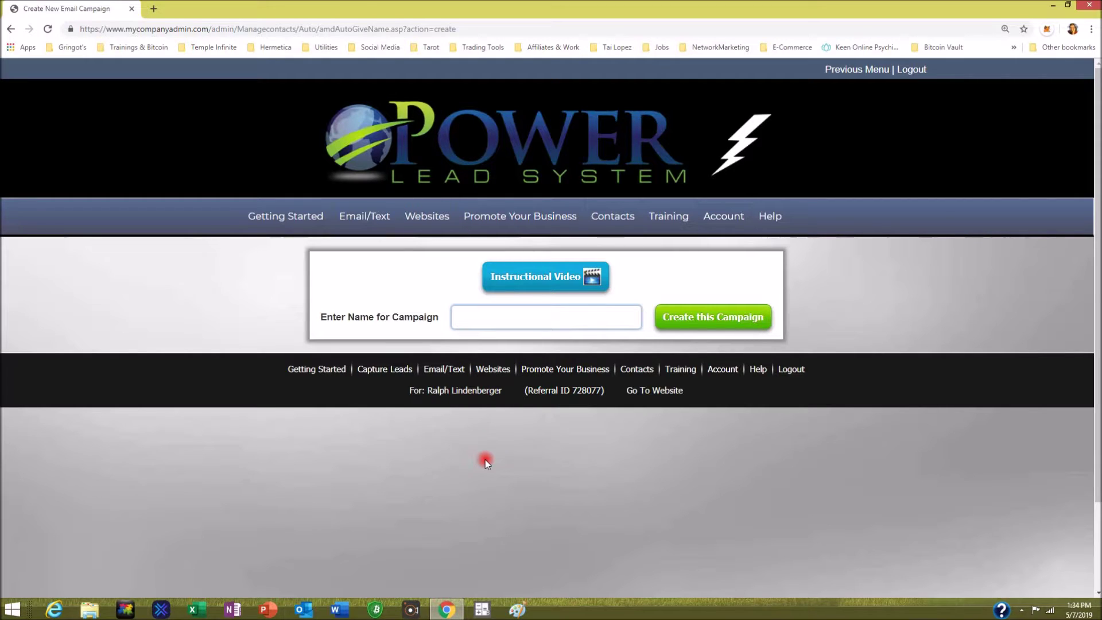
type("Demo")
left_click(727, 321)
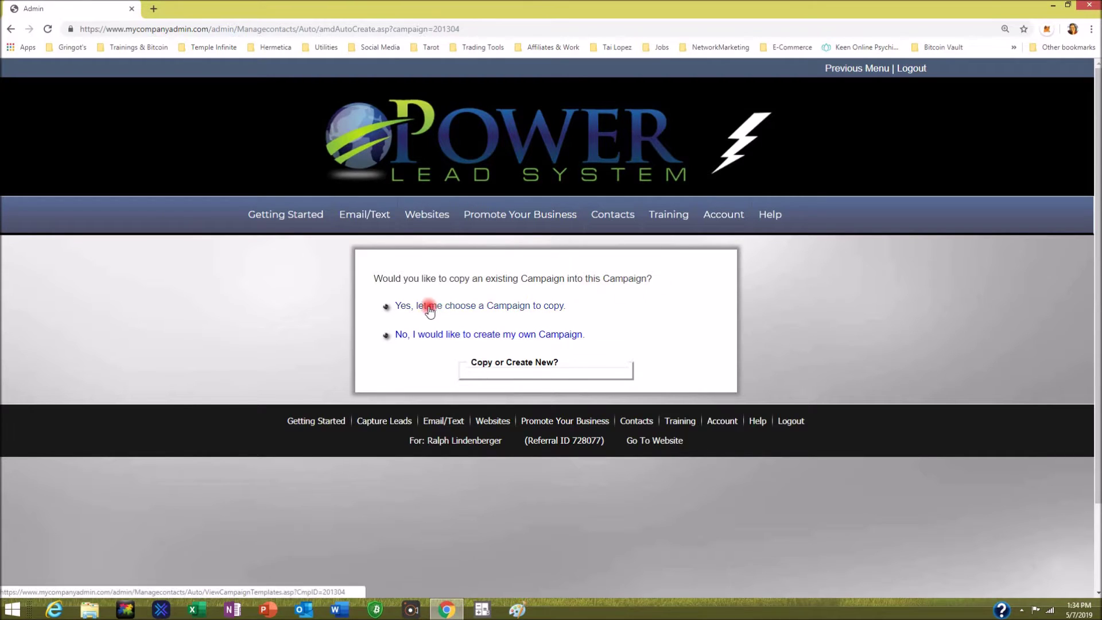
left_click(388, 339)
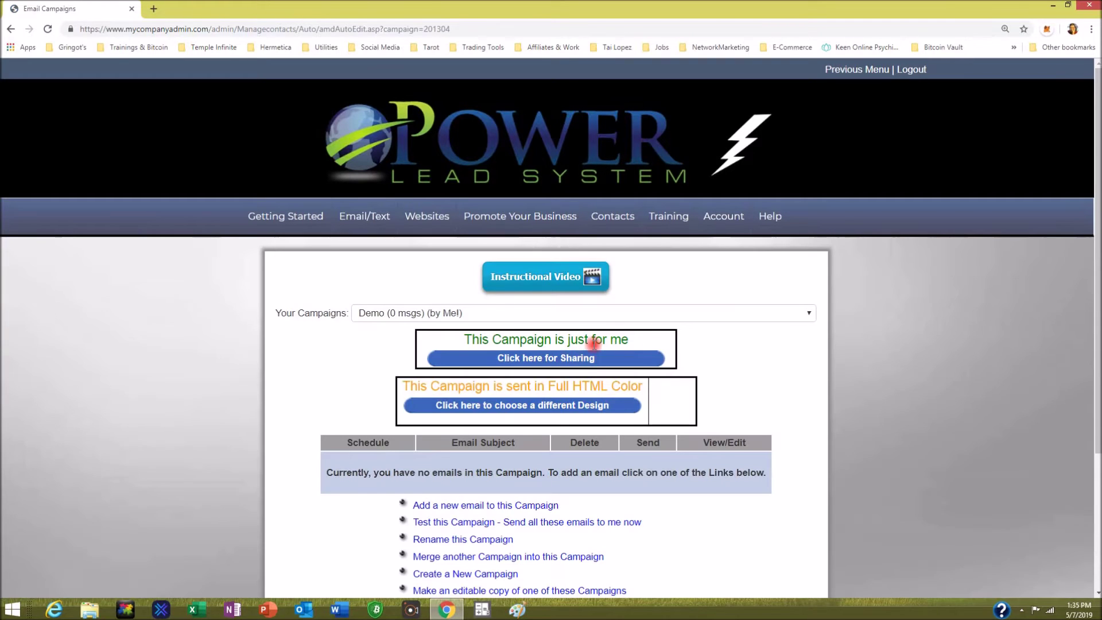
Step: Add a new email with the subject "Welcome To Lead Lightning" to the Demo campaign
scroll(716, 315, "down", 1)
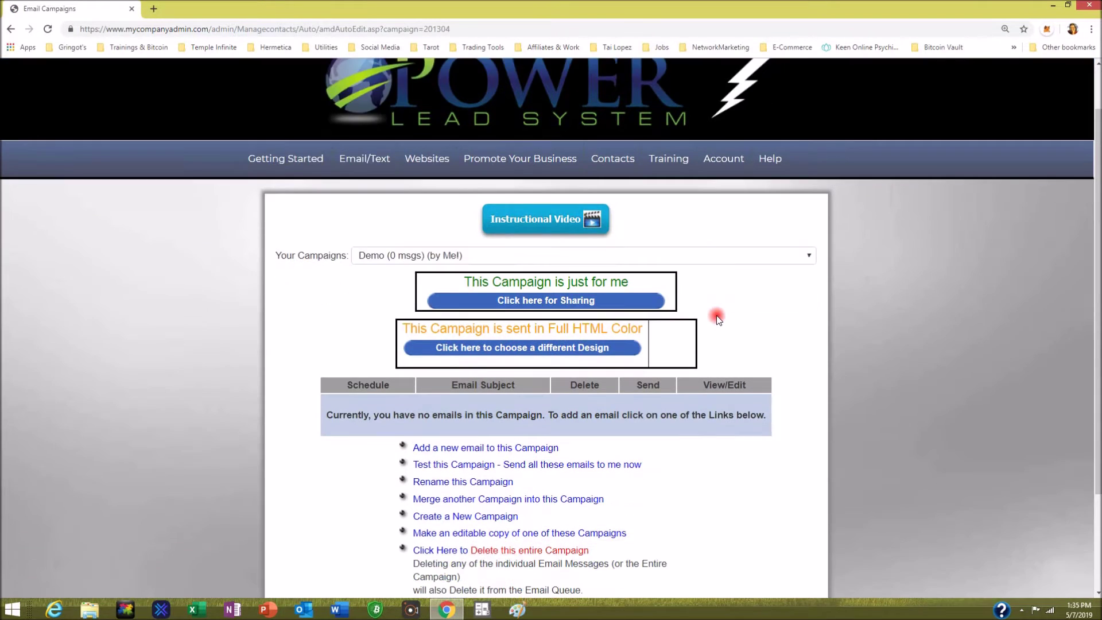
scroll(716, 315, "down", 2)
scroll(716, 315, "up", 1)
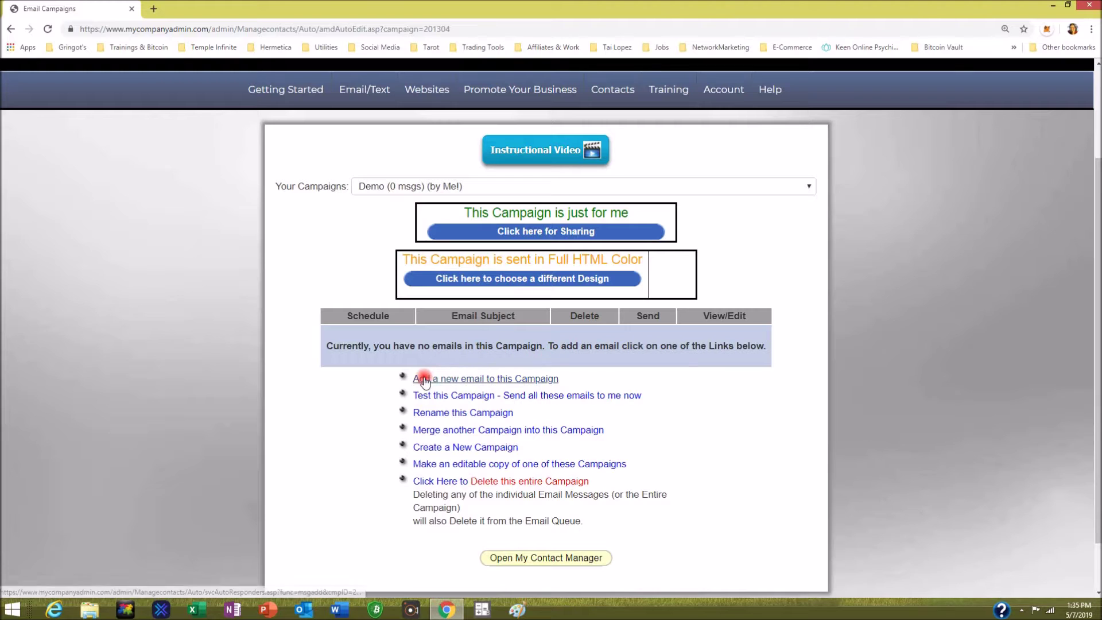
left_click(481, 379)
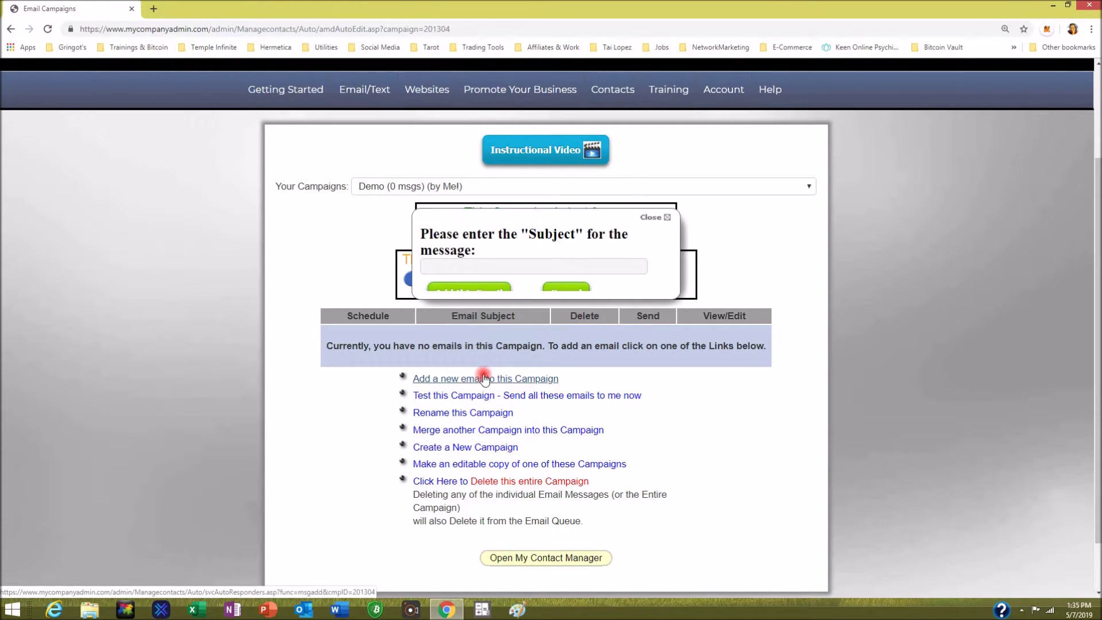
left_click(433, 265)
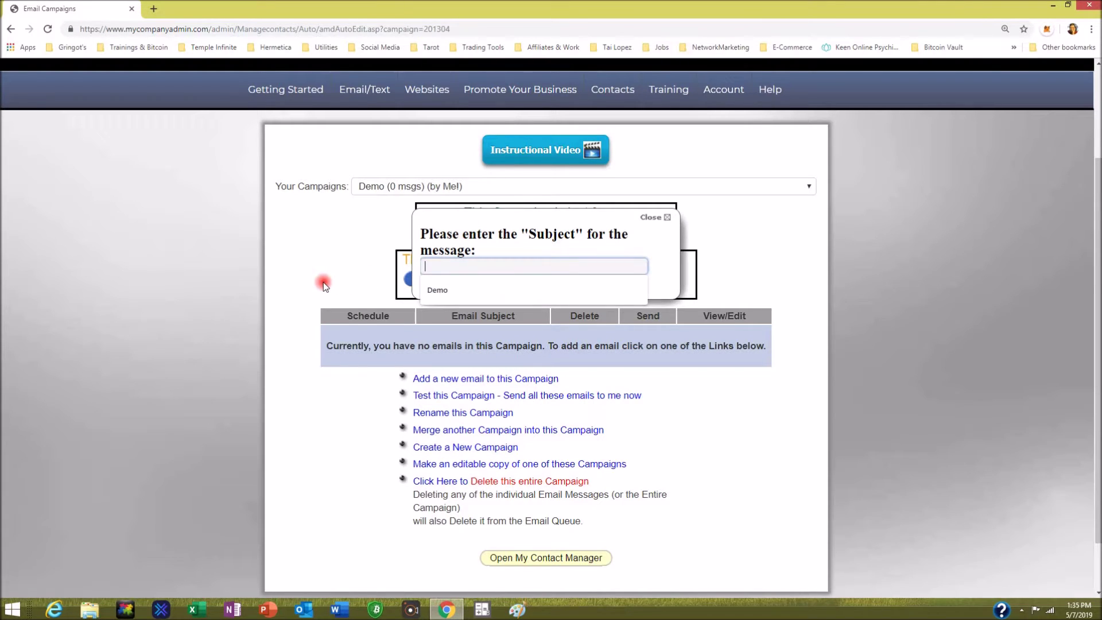
type("Welcom")
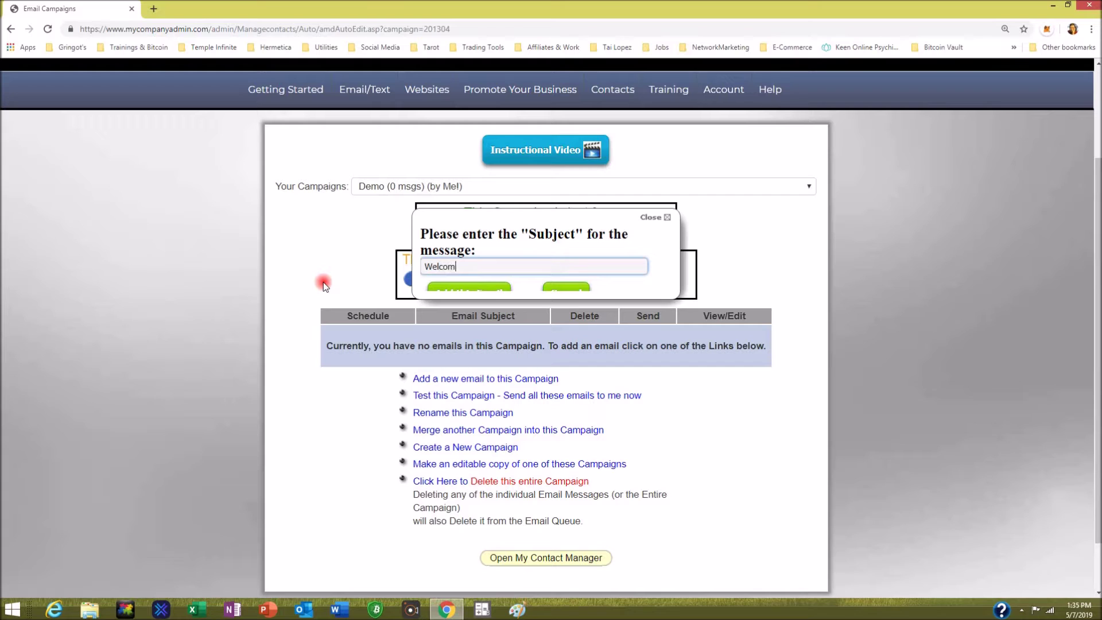
type("e To Lead Lightning")
left_click(458, 287)
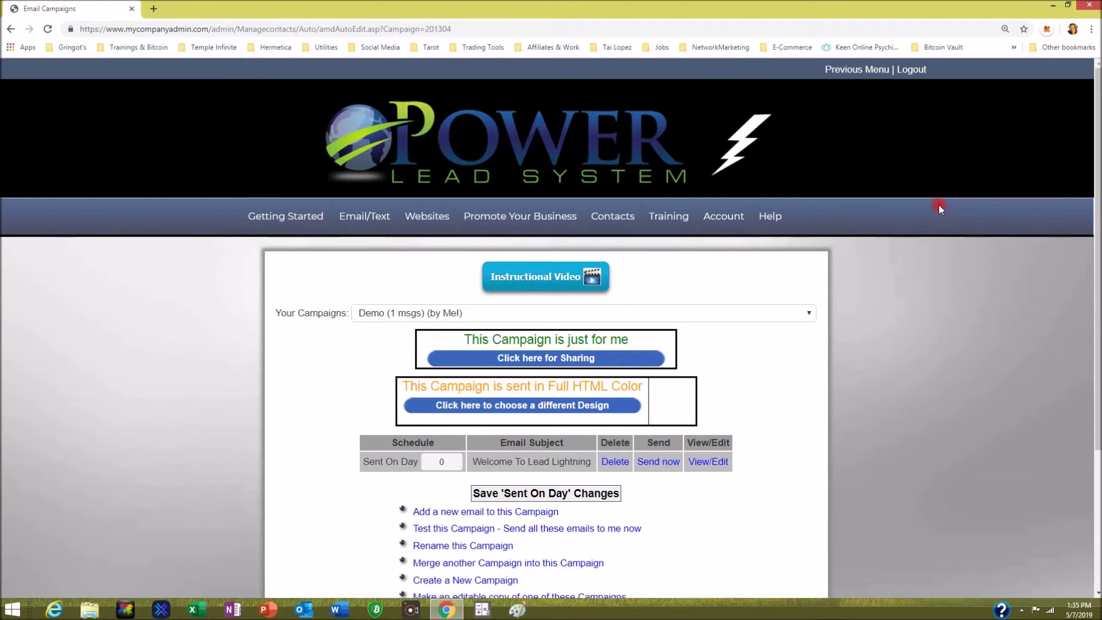
Step: Open the "Welcome To Lead Lightning" email for editing and replace its placeholder text with "Ad you own words to this email."
scroll(787, 350, "down", 3)
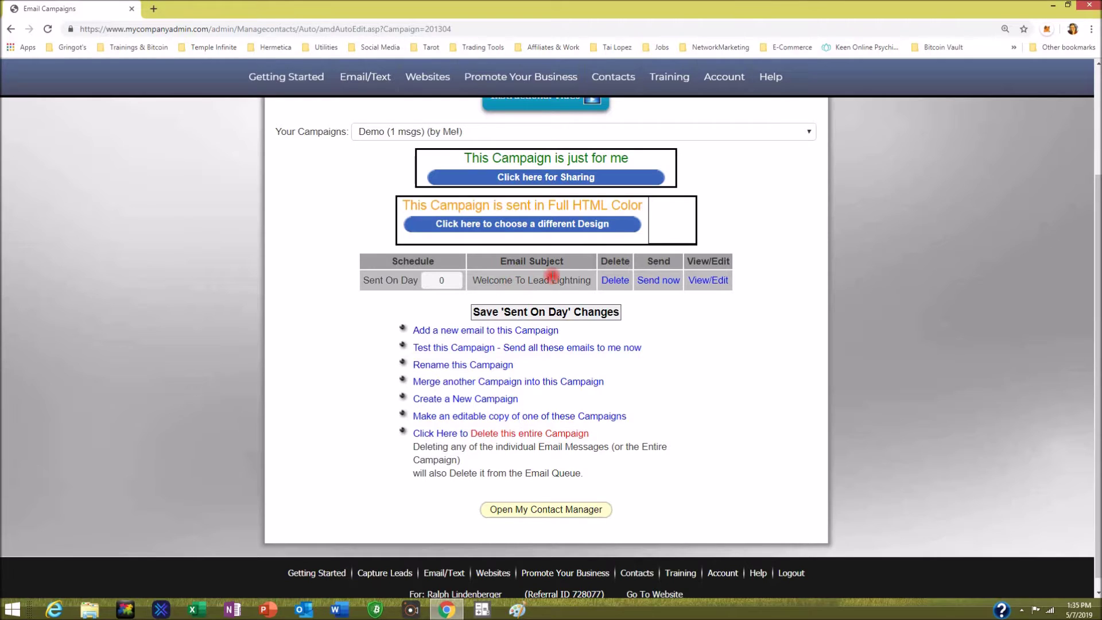
left_click(723, 282)
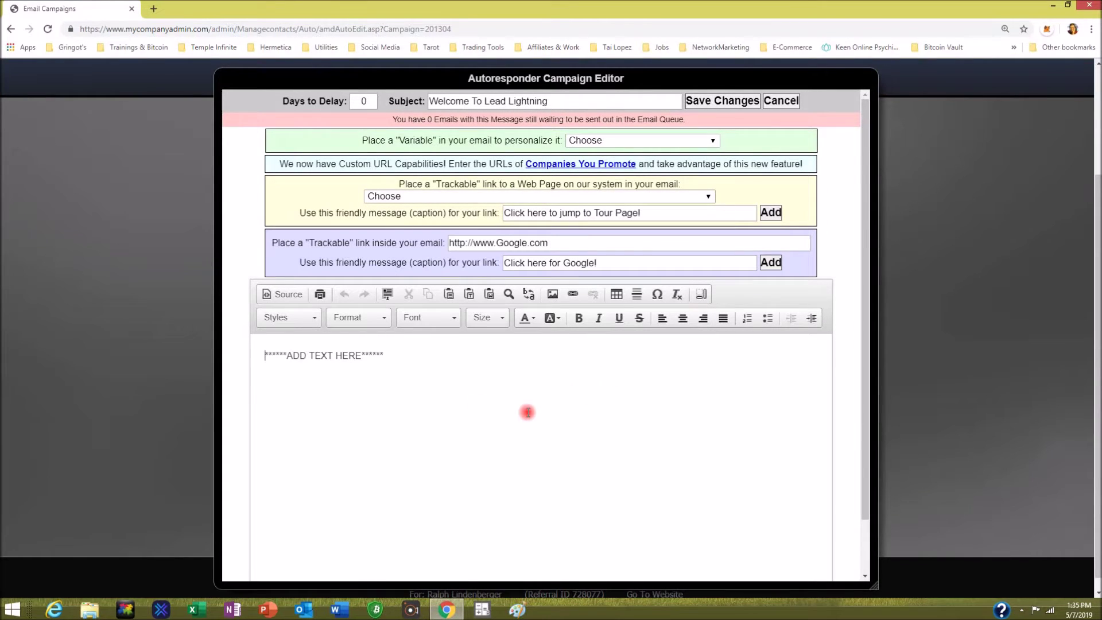
key("Delete")
key("Delete")
key("Delete")
key("Delete")
key("Delete")
key("Delete")
key("Delete")
key("Delete")
key("Delete")
key("Delete")
key("Delete")
key("Delete")
key("Delete")
key("Delete")
key("Delete")
key("Delete")
key("Delete")
key("Delete")
key("Delete")
key("Delete")
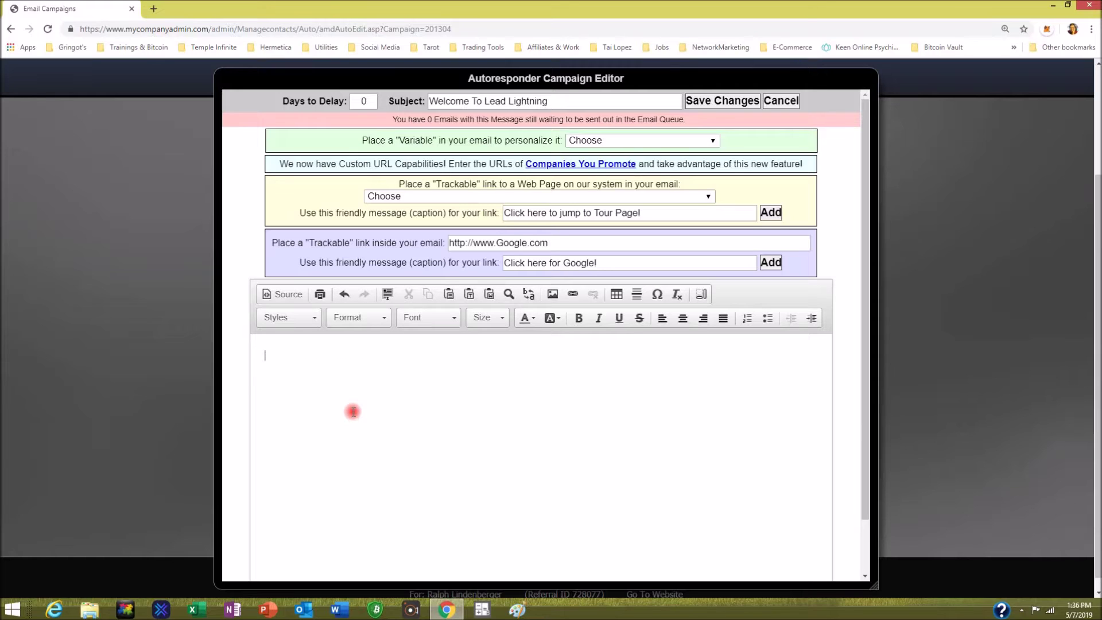
type("Ad you own words to this email.")
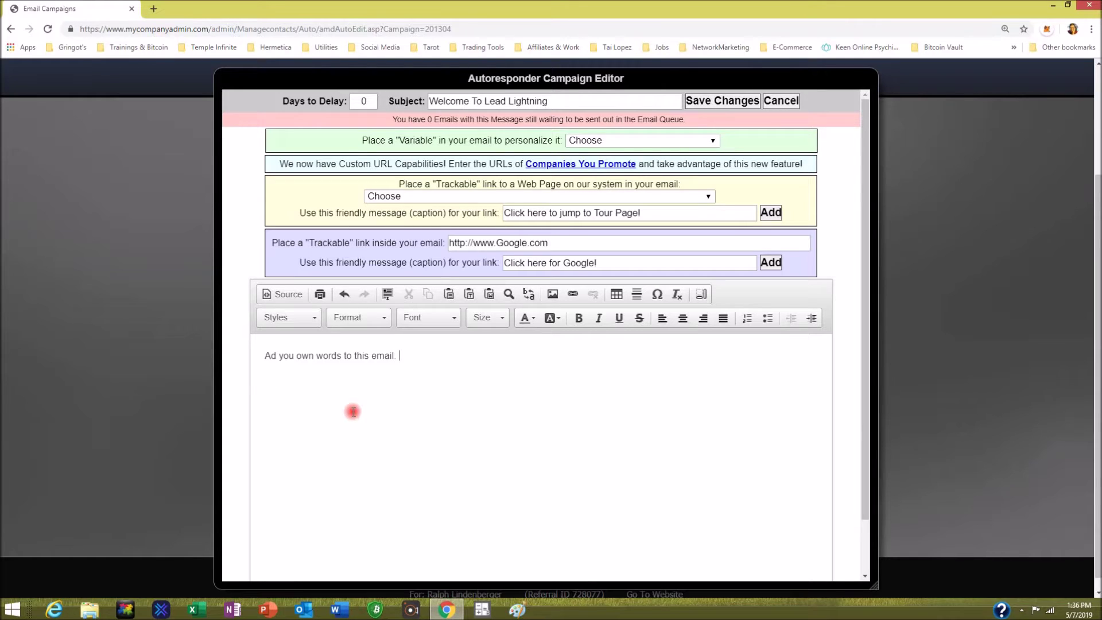
Step: Add the greeting "Hello" followed by the Recipient First Name variable above the body sentence
left_click(264, 355)
key("Return")
key("Return")
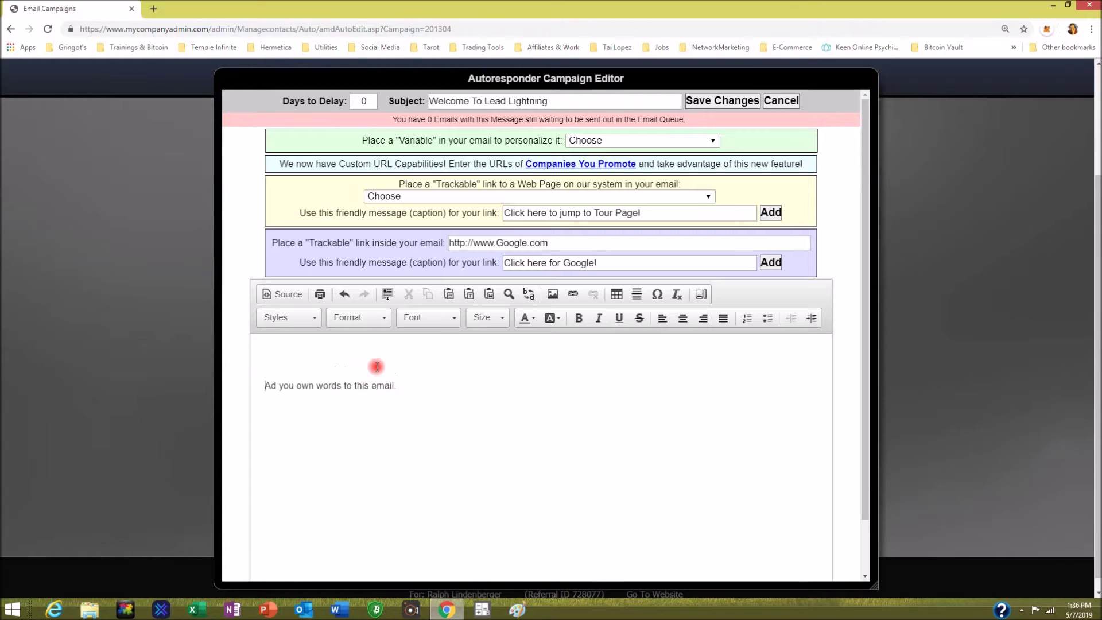
key("Return")
left_click(376, 366)
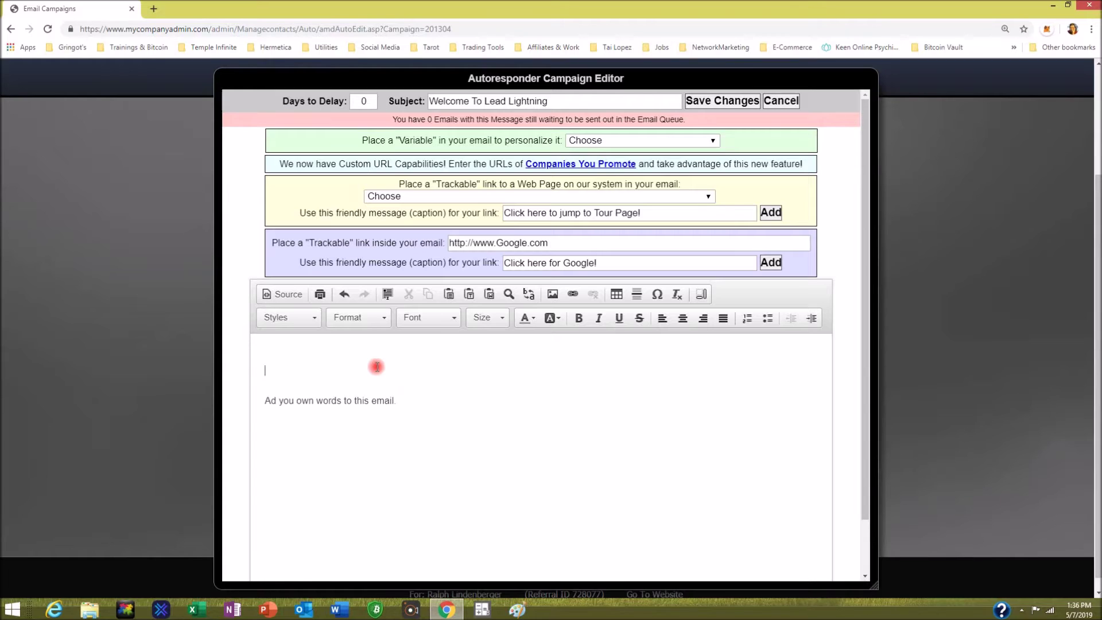
type("Hello")
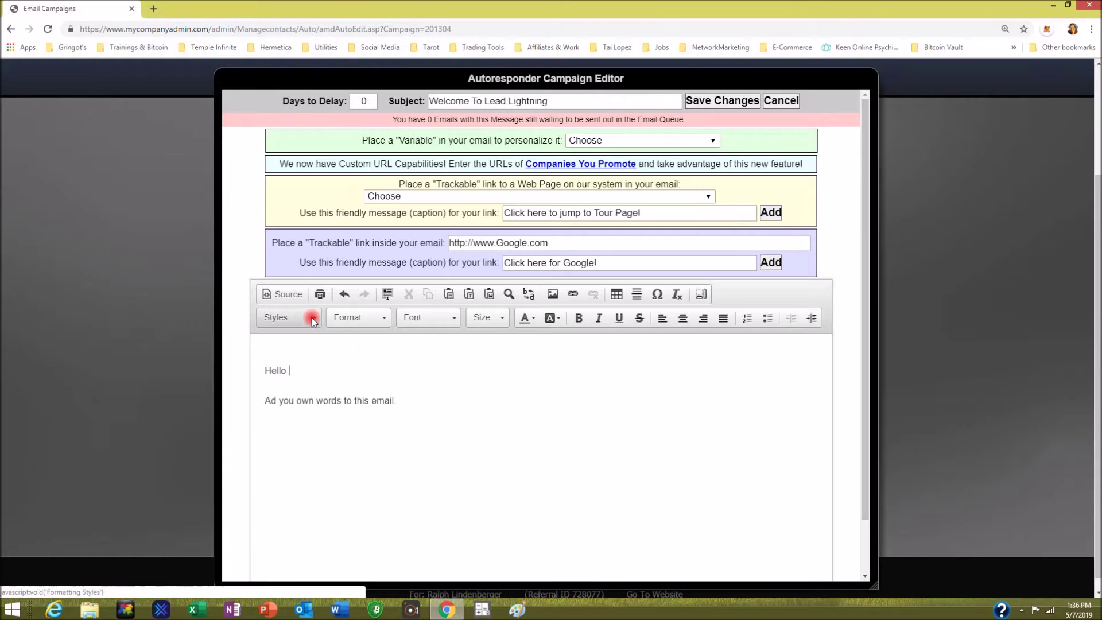
left_click(711, 141)
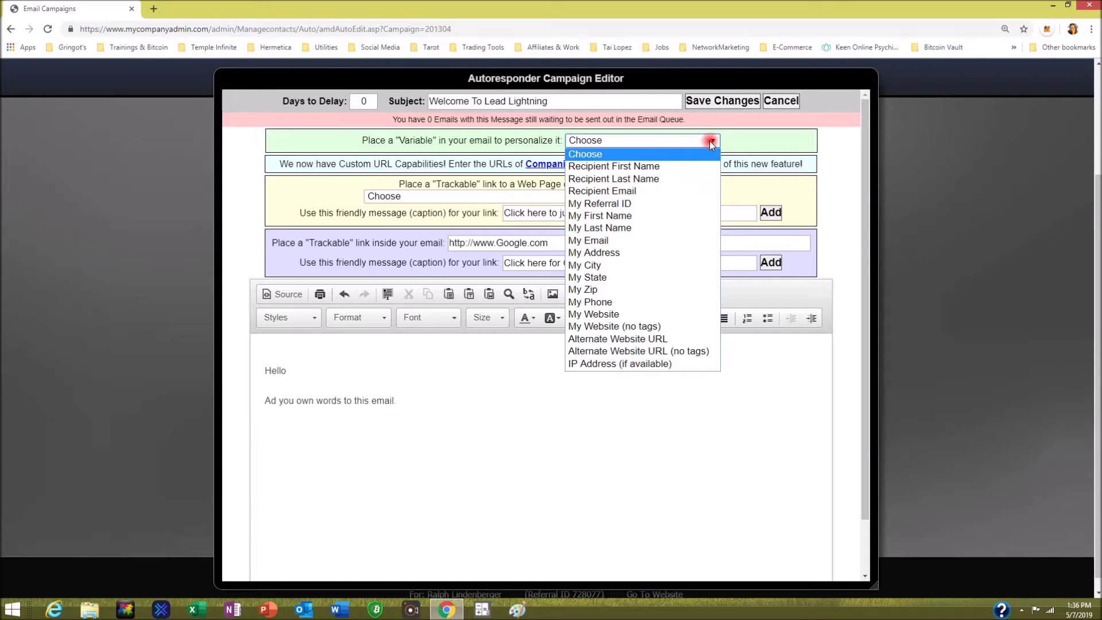
left_click(653, 165)
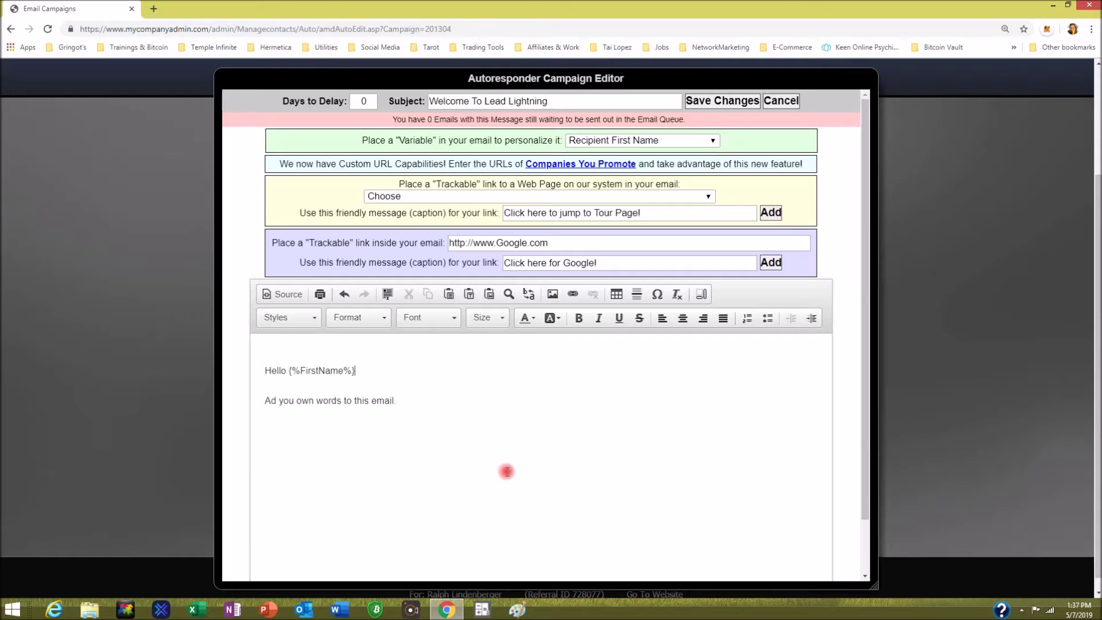
Step: Set the address of the custom trackable link to the owner's personal website, using https
left_click(265, 457)
left_click(504, 387)
key("Return")
key("Return")
left_click(462, 243)
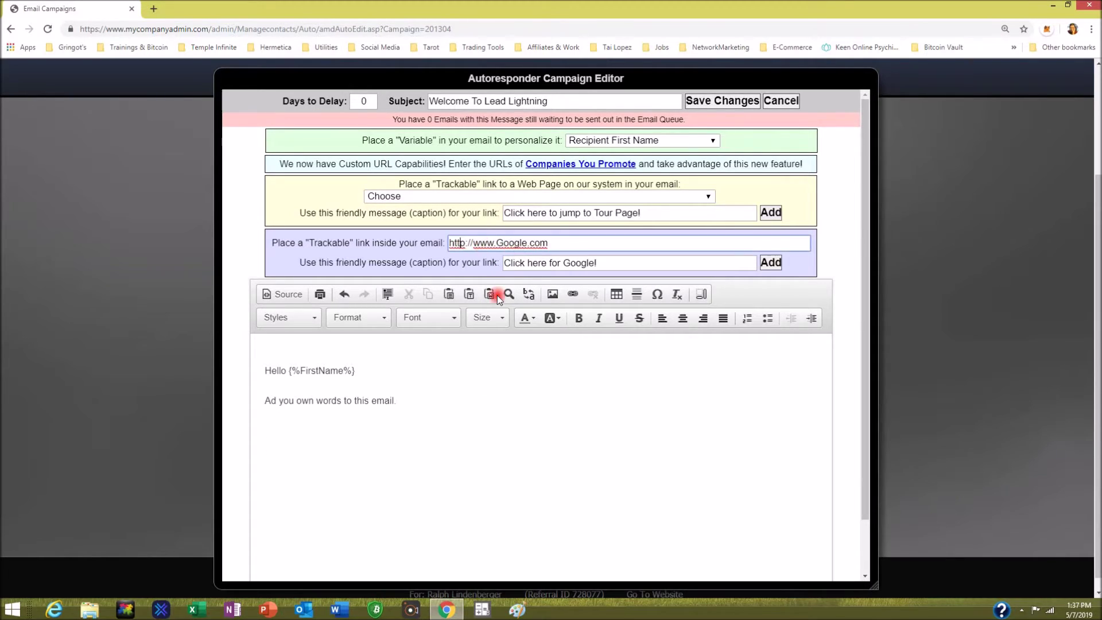
type("s")
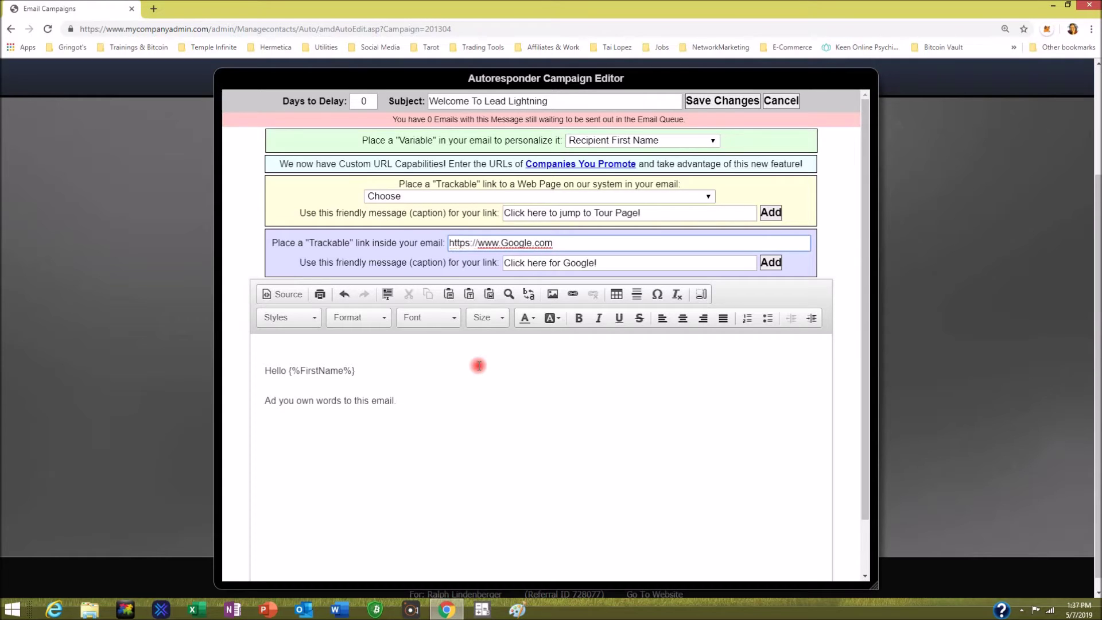
left_click(504, 243)
key("Delete")
key("Delete")
key("Delete")
key("Delete")
key("Delete")
key("Delete")
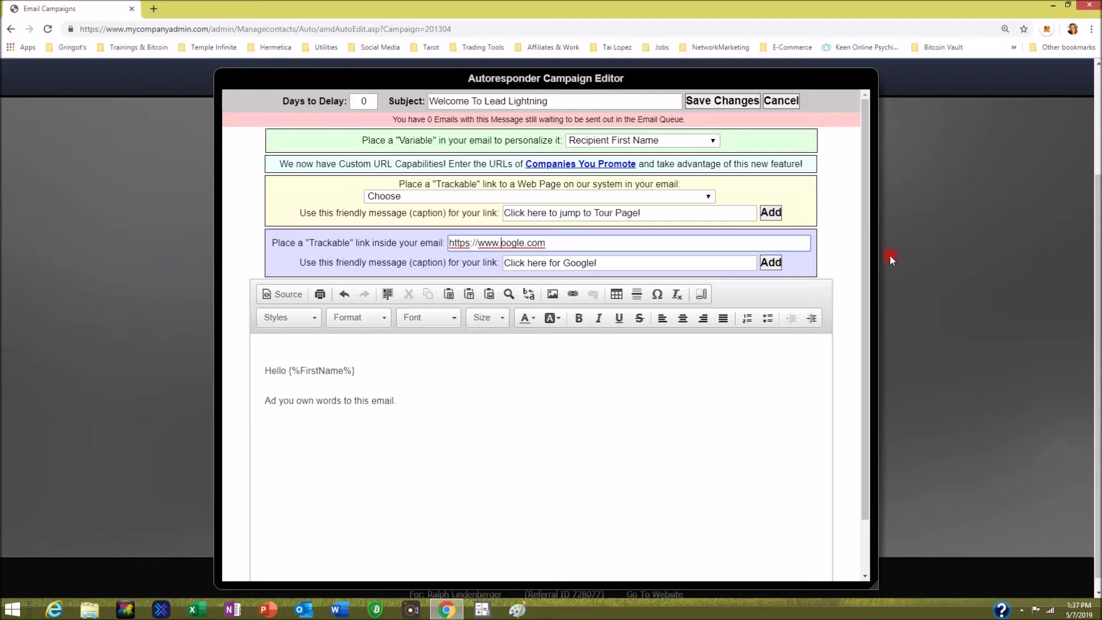
type("fraternralph")
Step: Replace the caption of the custom trackable link with "See This1"
left_click(505, 262)
key("Delete")
key("Delete")
key("Delete")
key("Delete")
key("Delete")
key("Delete")
key("Delete")
key("Delete")
key("Delete")
key("Delete")
key("Delete")
key("Delete")
key("Delete")
key("Delete")
key("Delete")
key("Delete")
key("Delete")
key("Delete")
key("Delete")
key("Delete")
key("Delete")
key("Delete")
type("See This1")
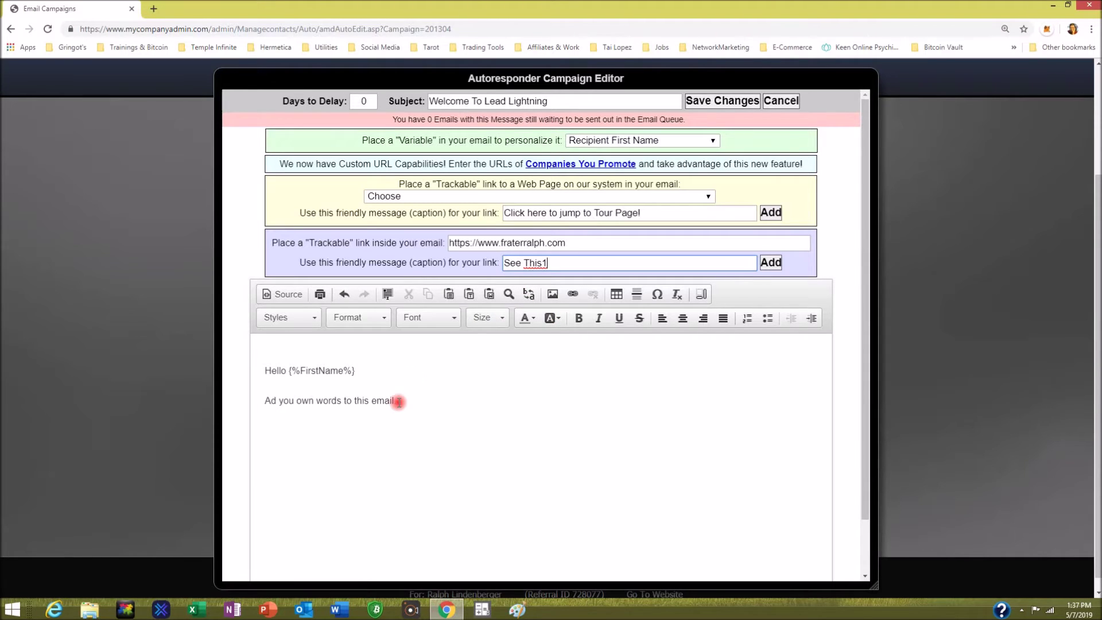
Step: Insert the custom trackable link into the email body, two lines below the body sentence
left_click(425, 402)
key("Return")
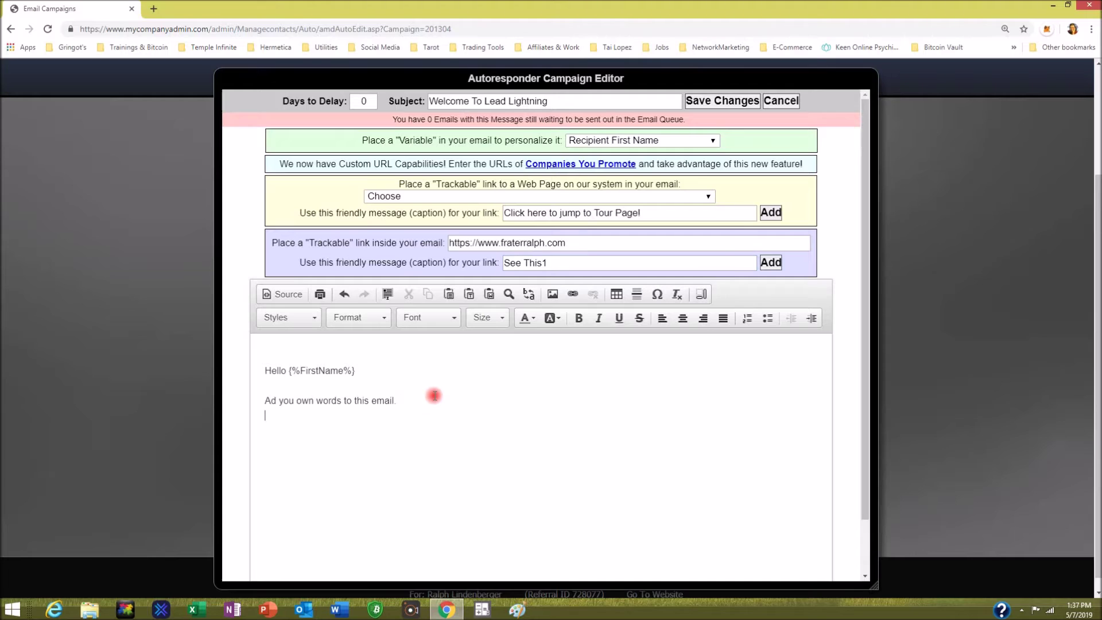
key("Return")
left_click(772, 262)
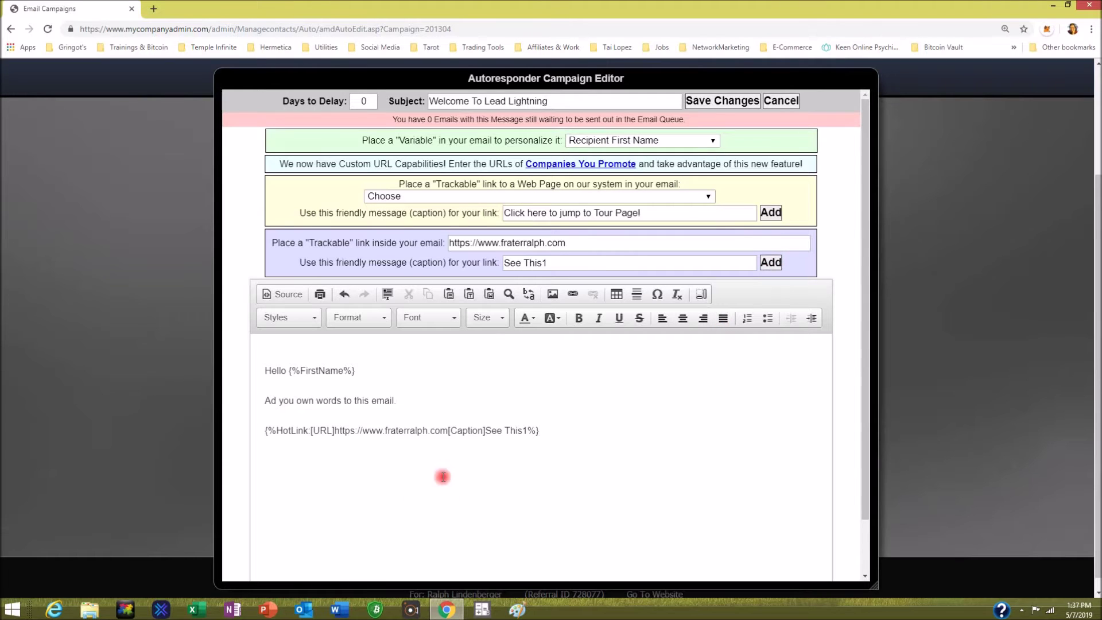
left_click(557, 433)
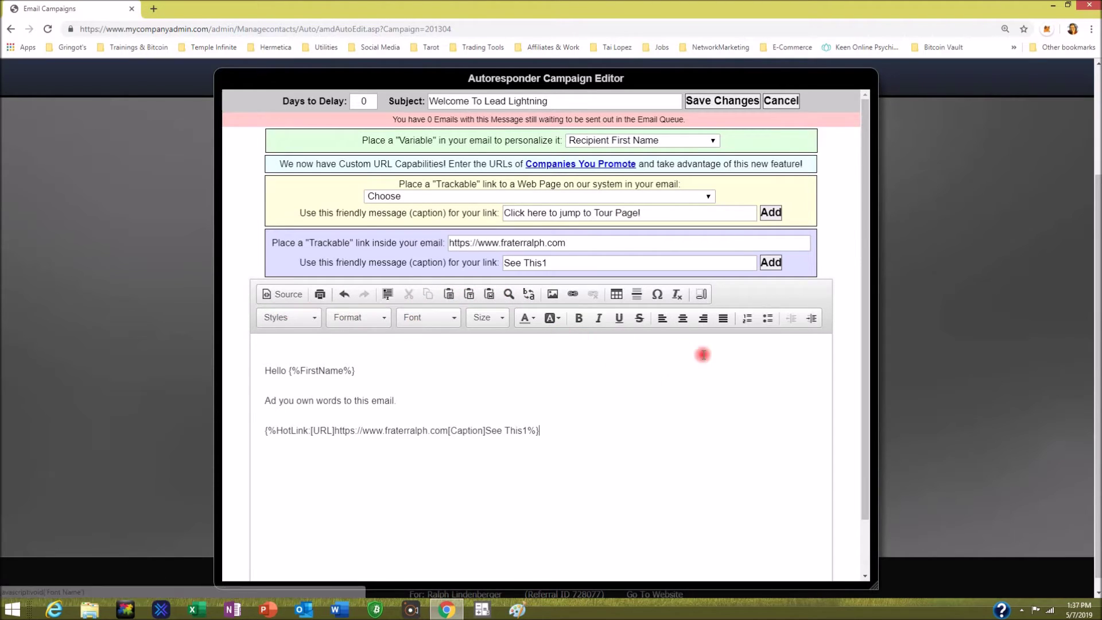
Step: Save the changes to the "Welcome To Lead Lightning" email
scroll(741, 369, "up", 3)
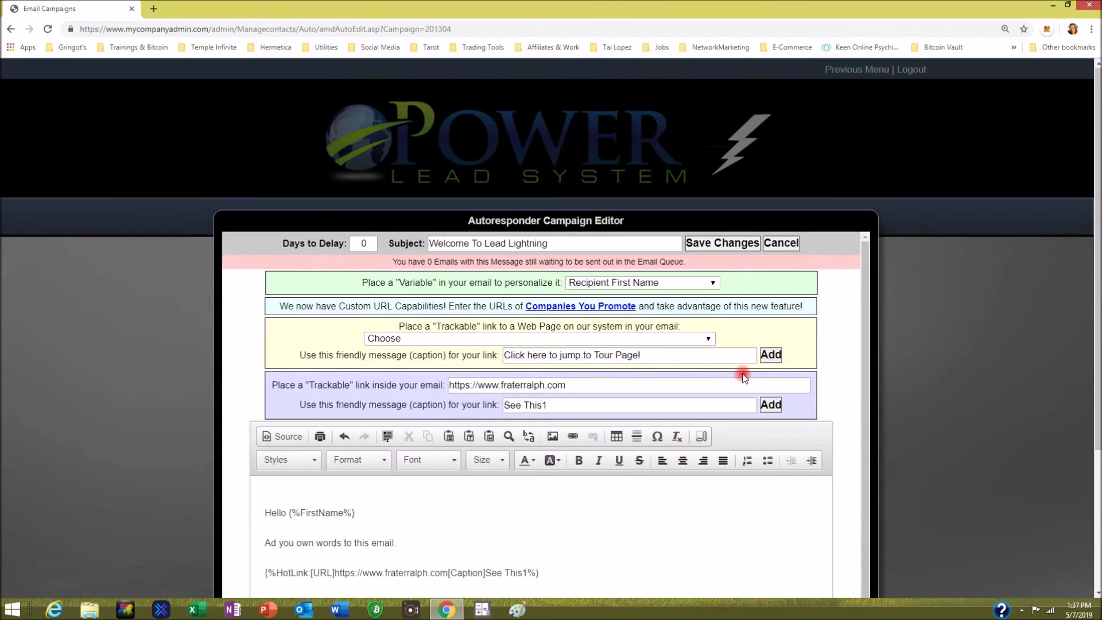
scroll(742, 374, "down", 1)
scroll(742, 374, "up", 1)
scroll(1048, 310, "down", 1)
scroll(1047, 313, "down", 2)
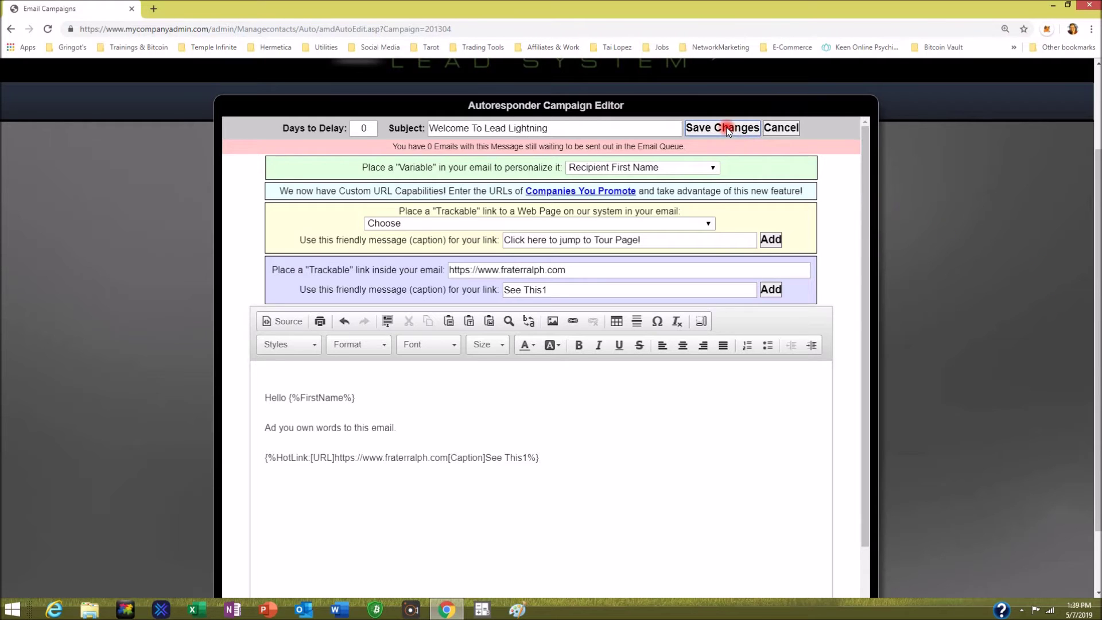
left_click(892, 157)
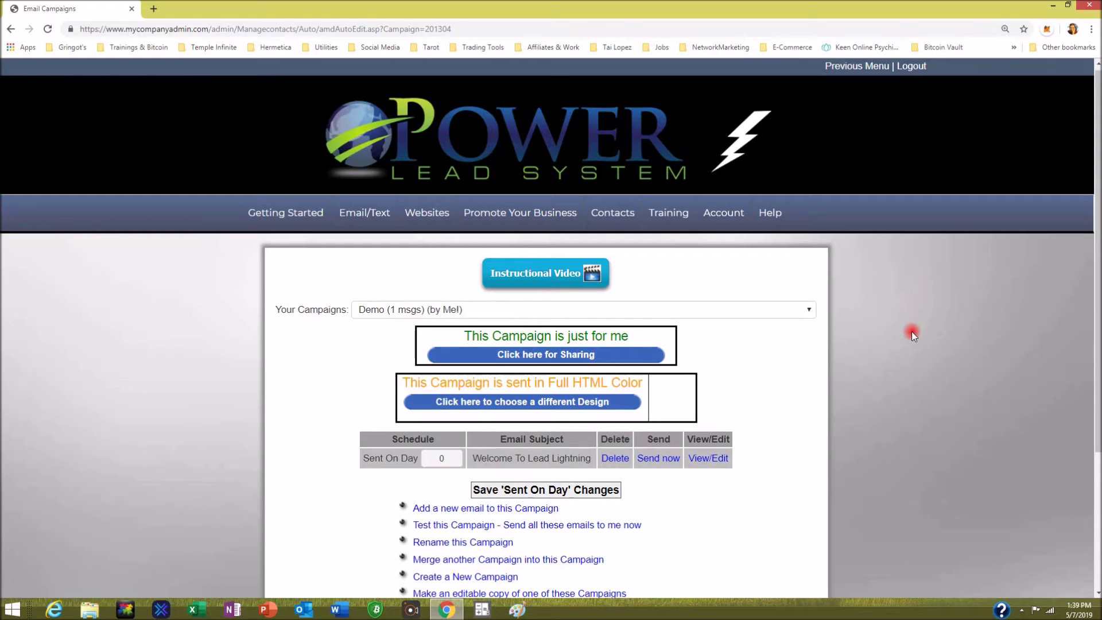
Step: Add a second email with the subject "Day 1" to the Demo campaign
scroll(911, 332, "down", 2)
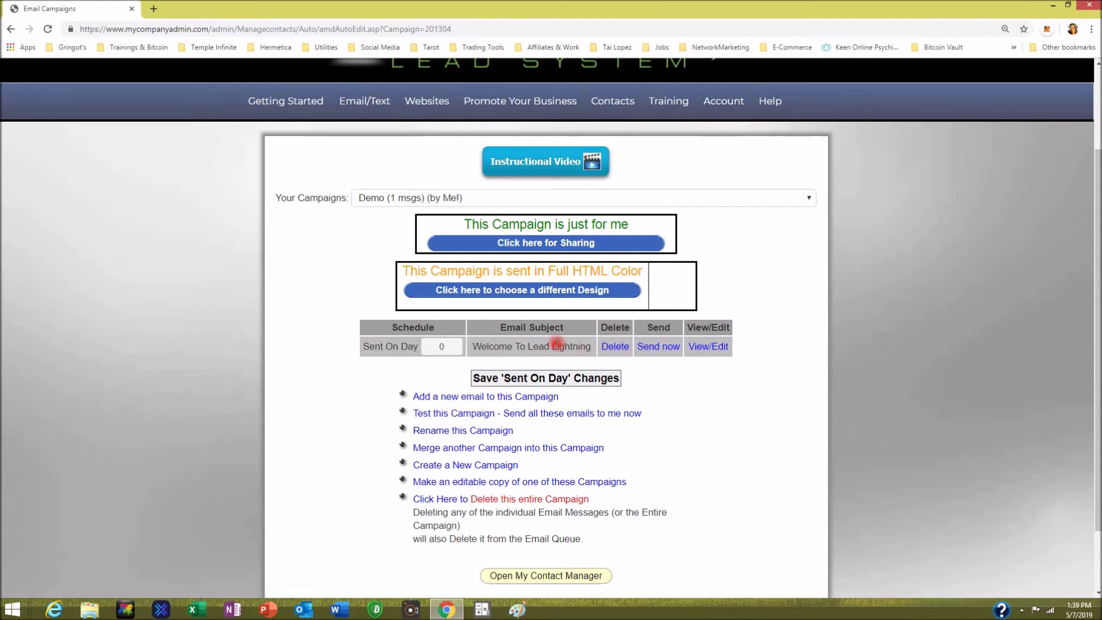
left_click(463, 397)
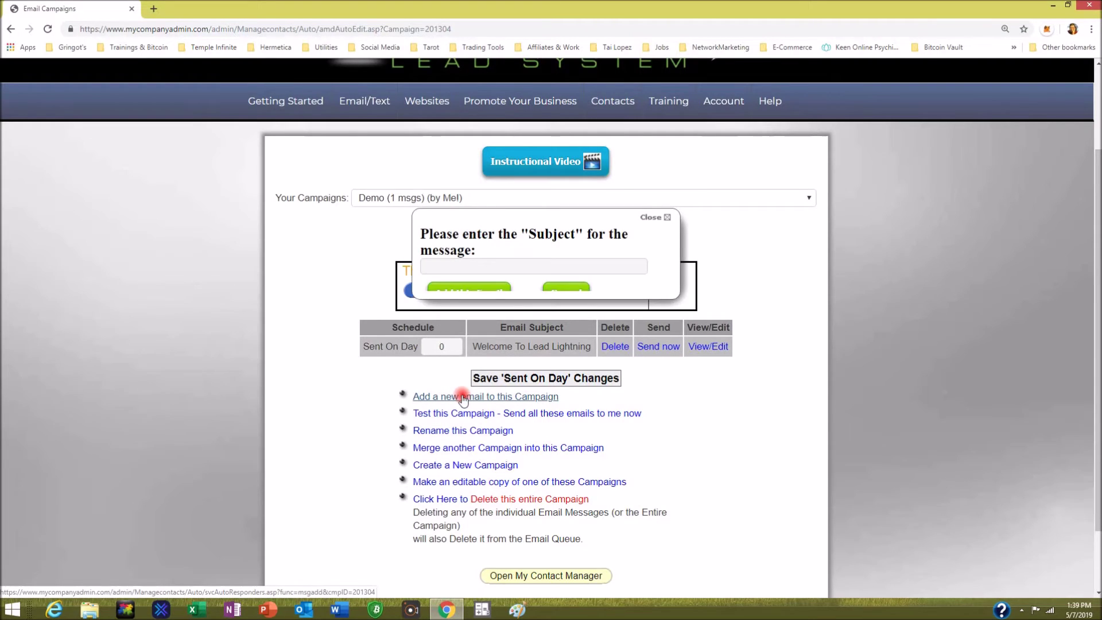
left_click(448, 265)
type("Day 1")
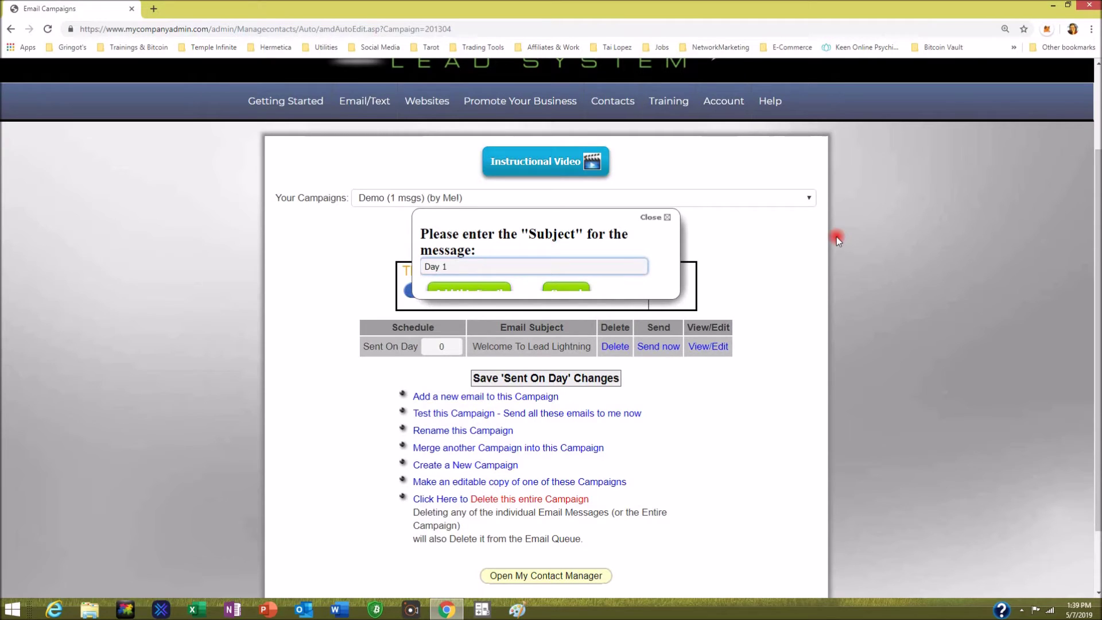
left_click(484, 287)
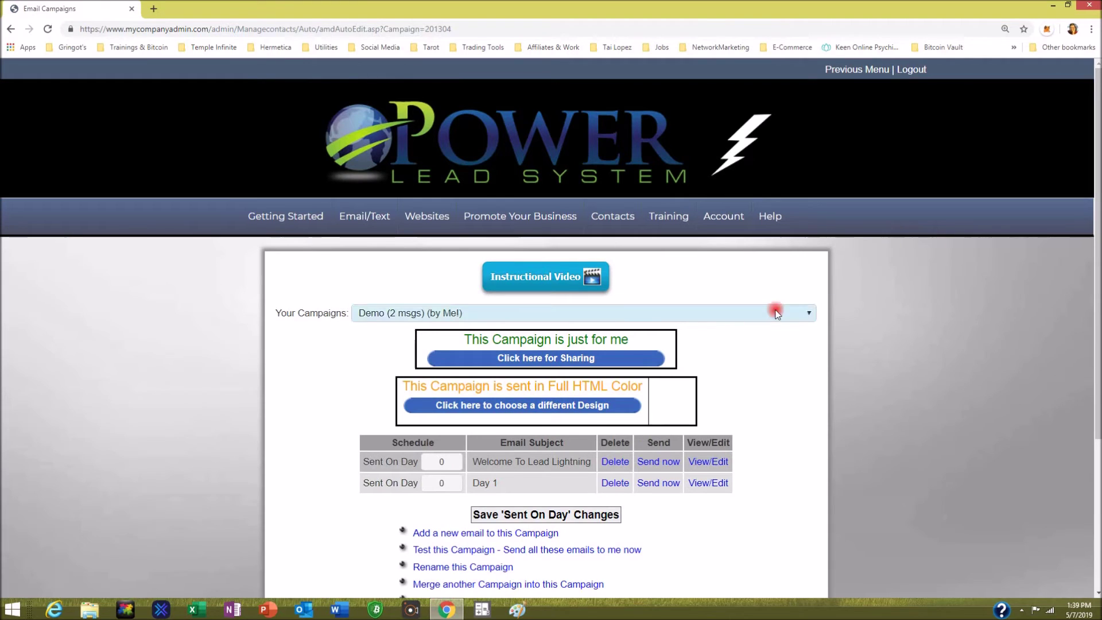
Step: Set the "Day 1" email's days to delay to 1 and save the email's changes
scroll(690, 355, "down", 3)
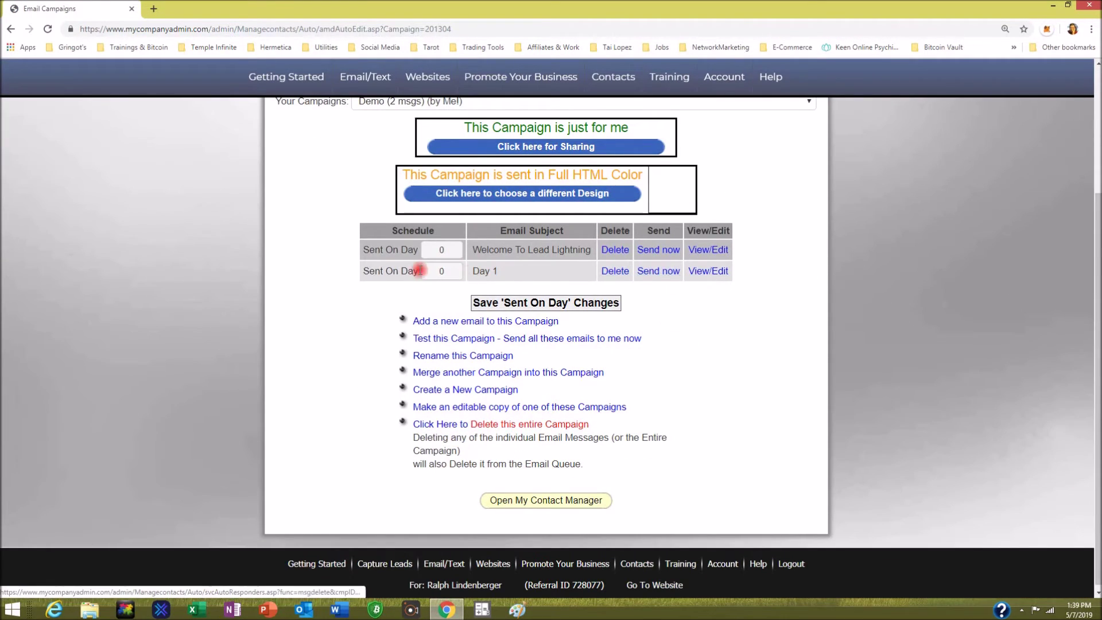
left_click(442, 271)
left_click(442, 250)
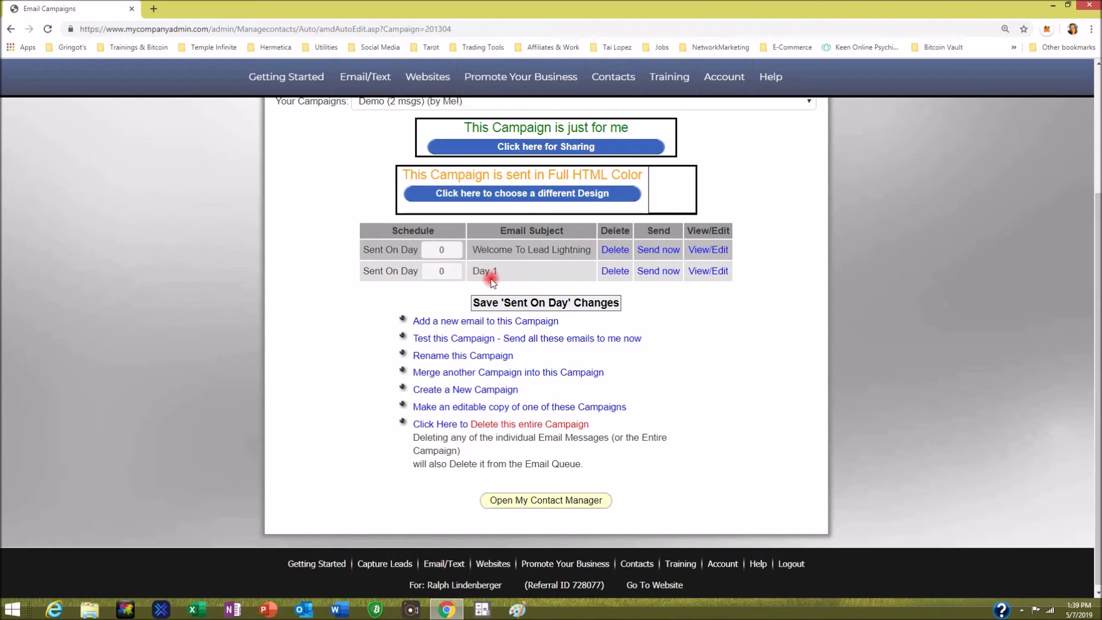
left_click(707, 272)
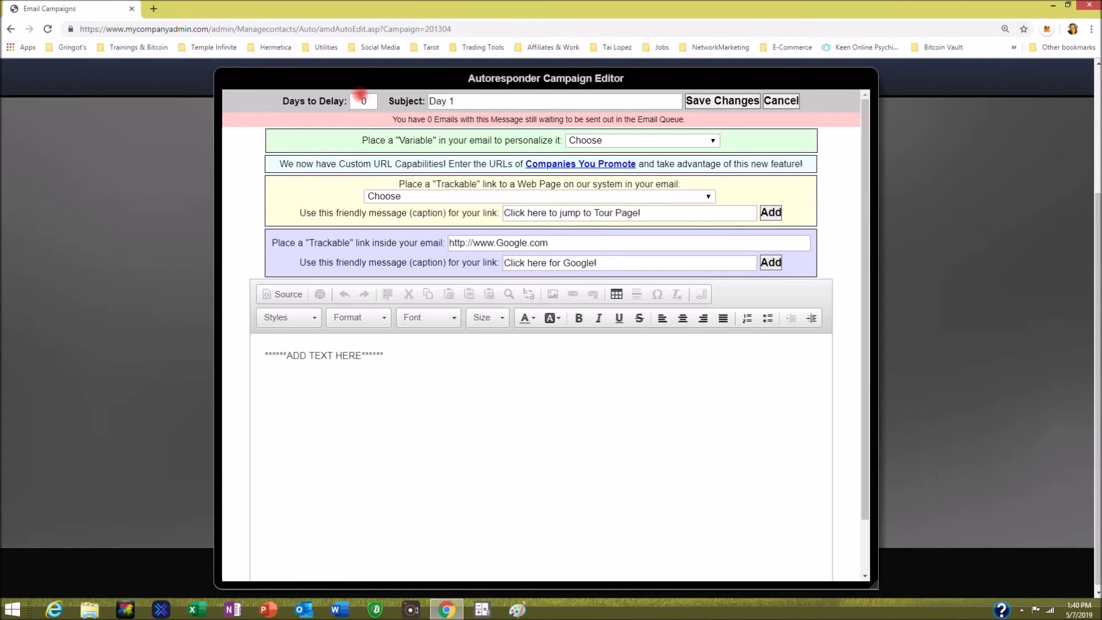
double_click(356, 101)
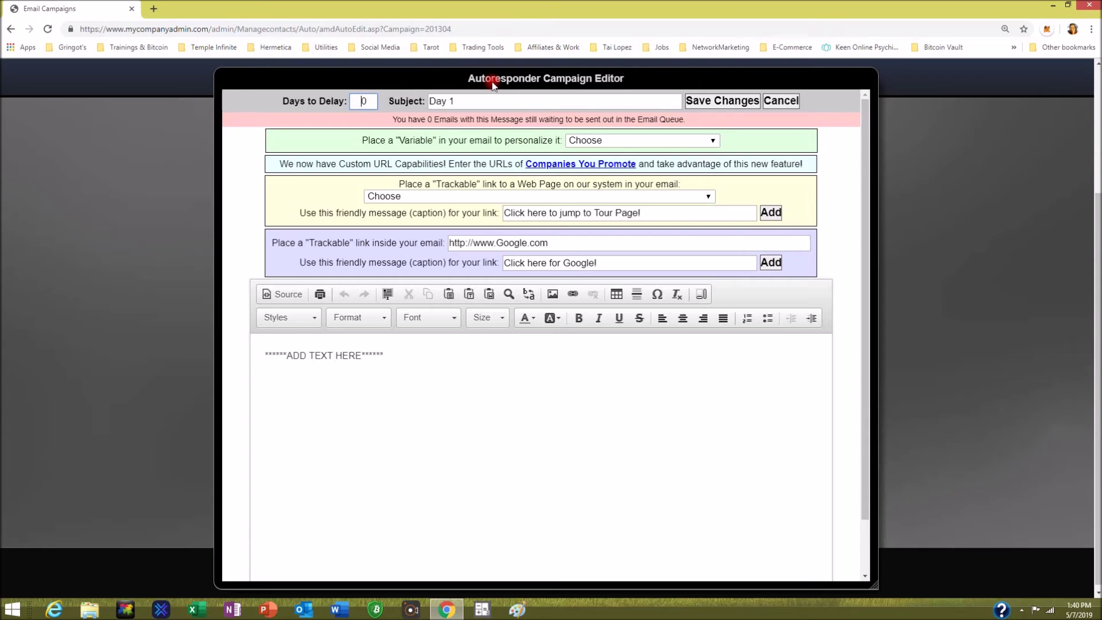
key("BackSpace")
type("1")
left_click(699, 102)
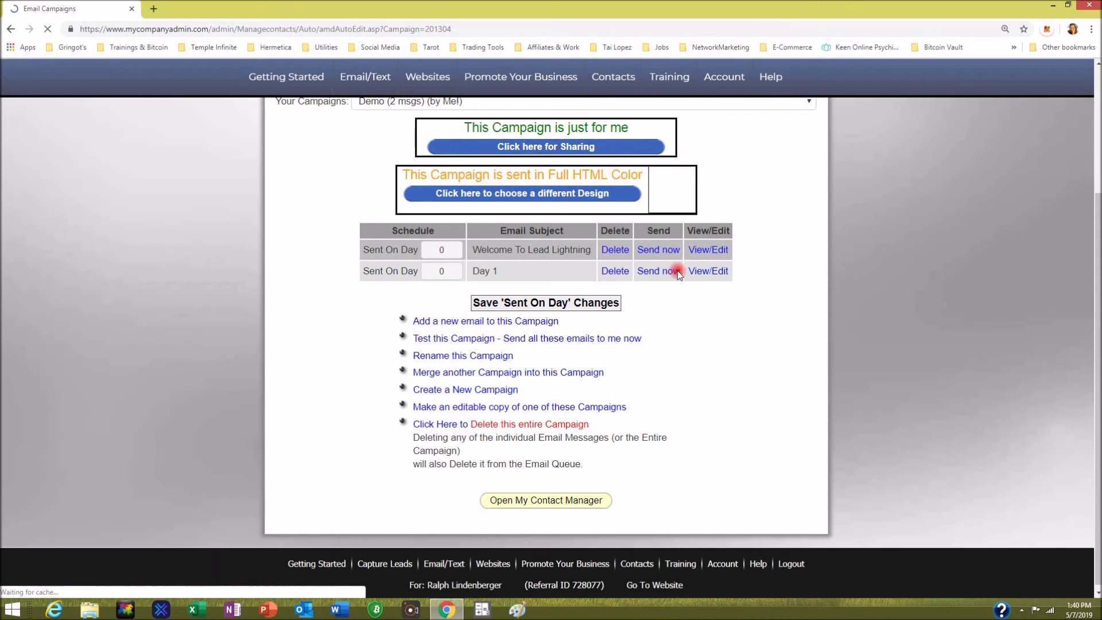
Step: Add a new email with the subject "Day 2" to the Demo campaign
scroll(737, 344, "down", 4)
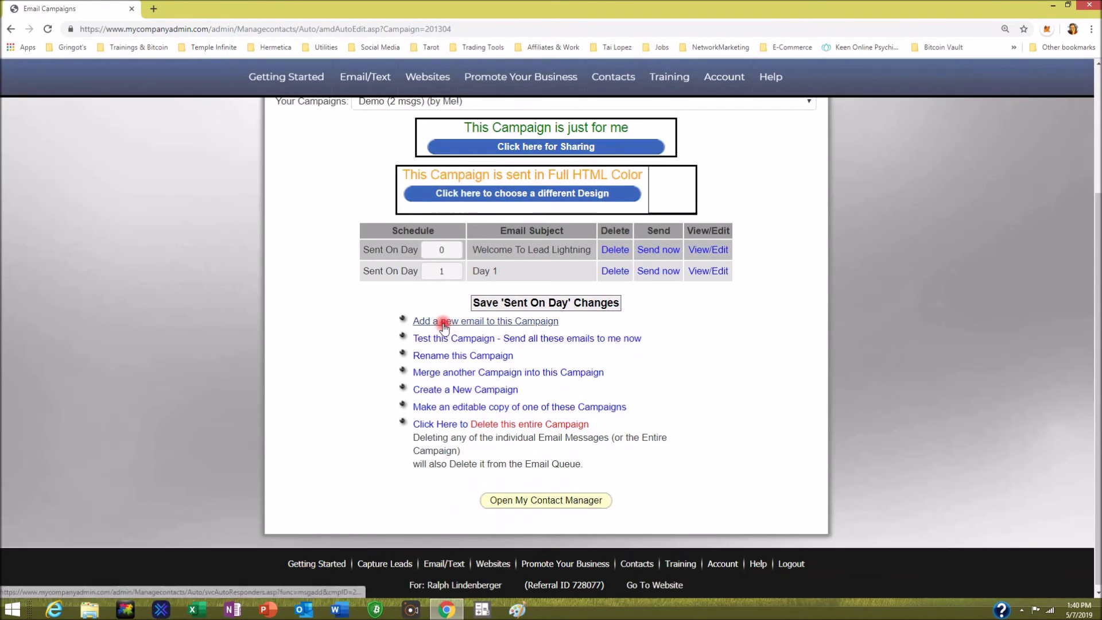
left_click(442, 323)
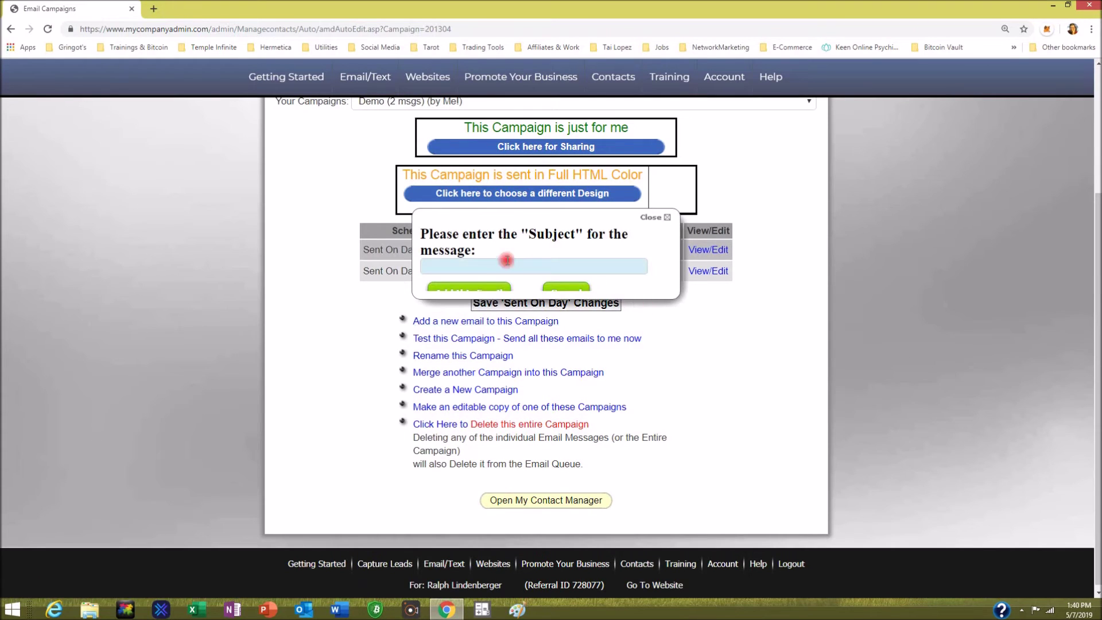
left_click(453, 267)
type("Day")
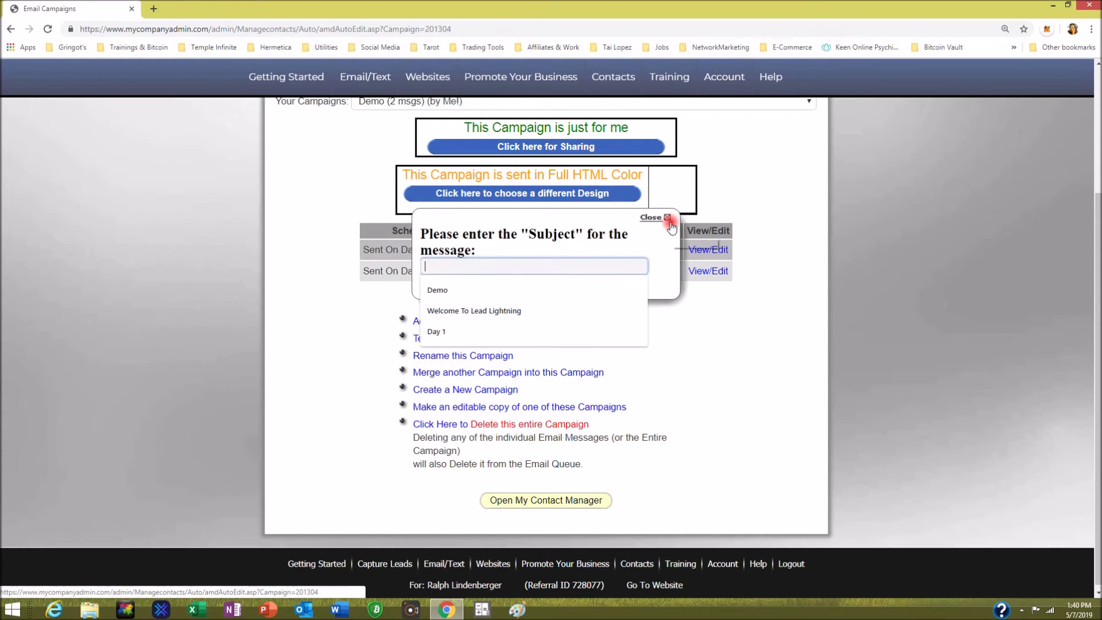
type(" 2")
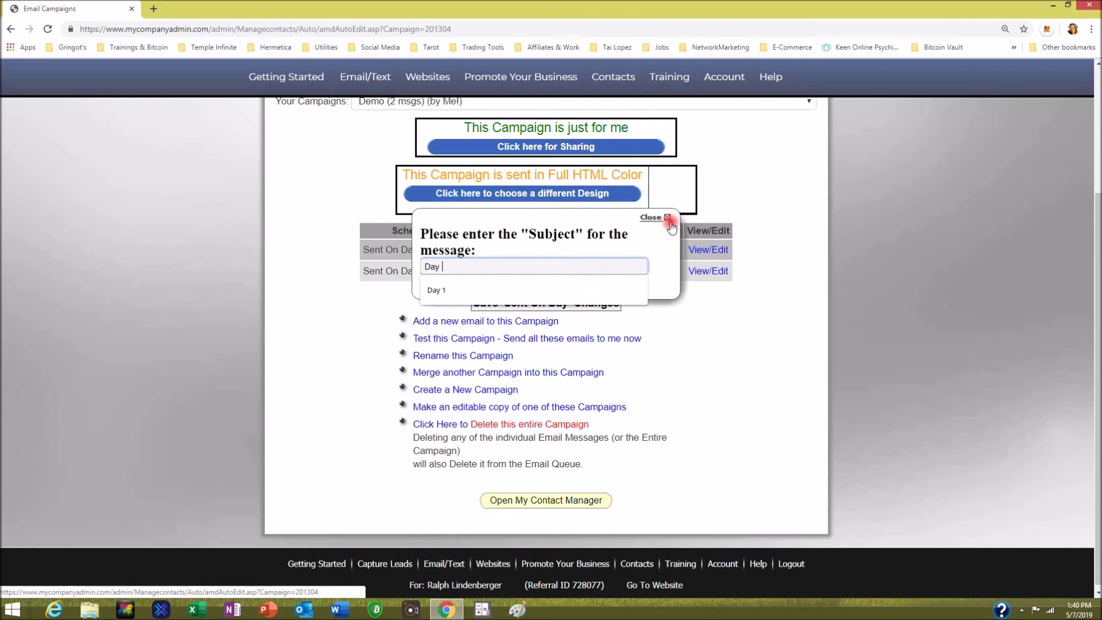
left_click(485, 291)
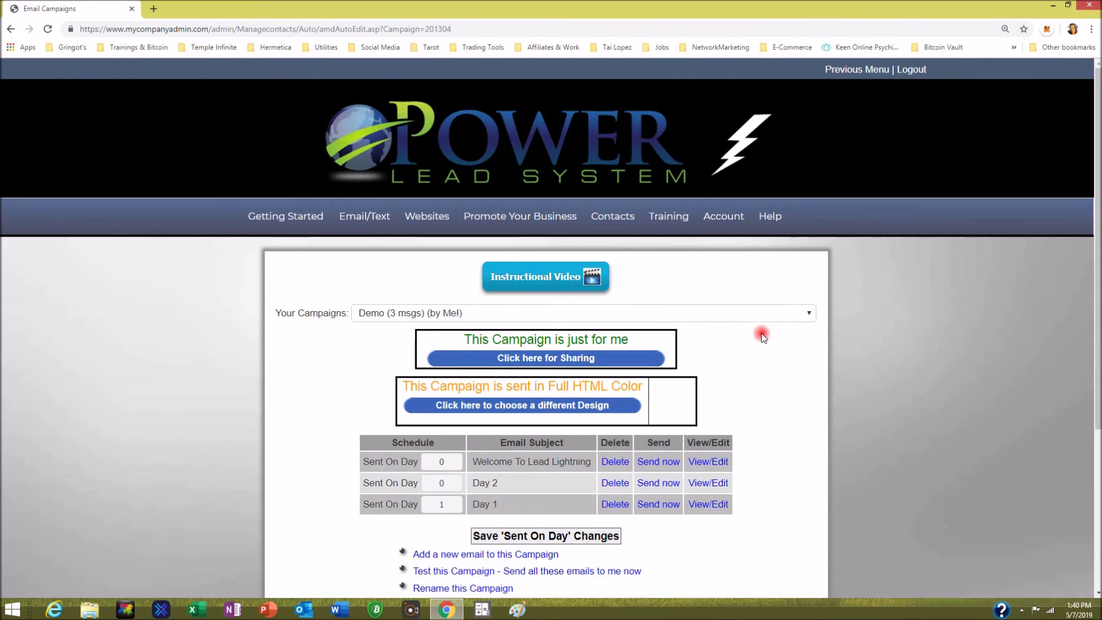
Step: Set the "Day 2" email's days to delay to 2 and save the email's changes
scroll(762, 328, "down", 4)
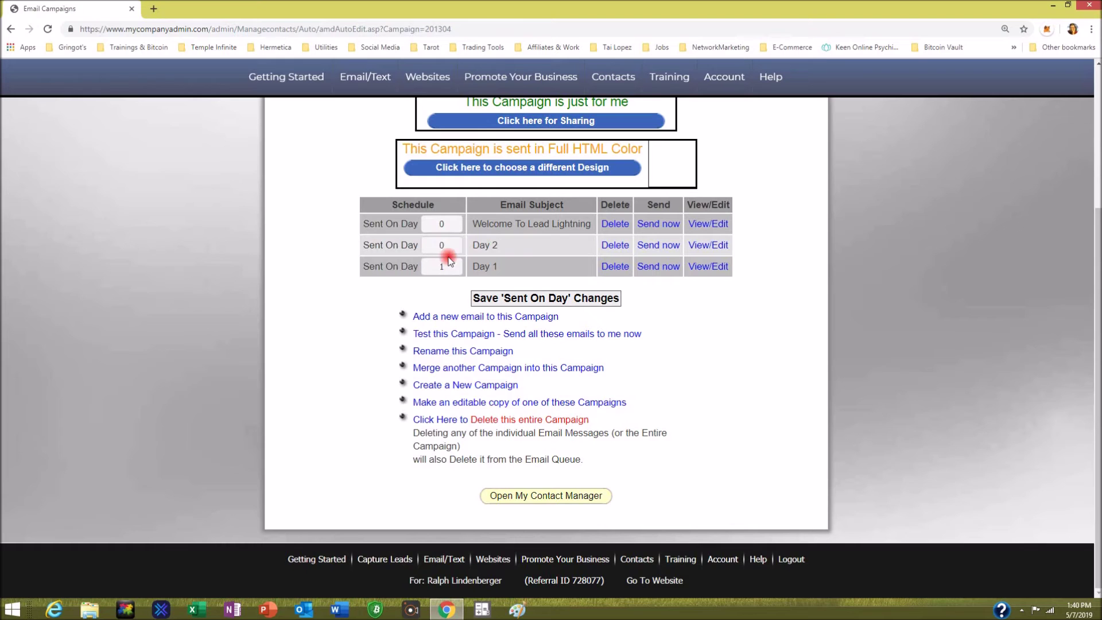
left_click(708, 245)
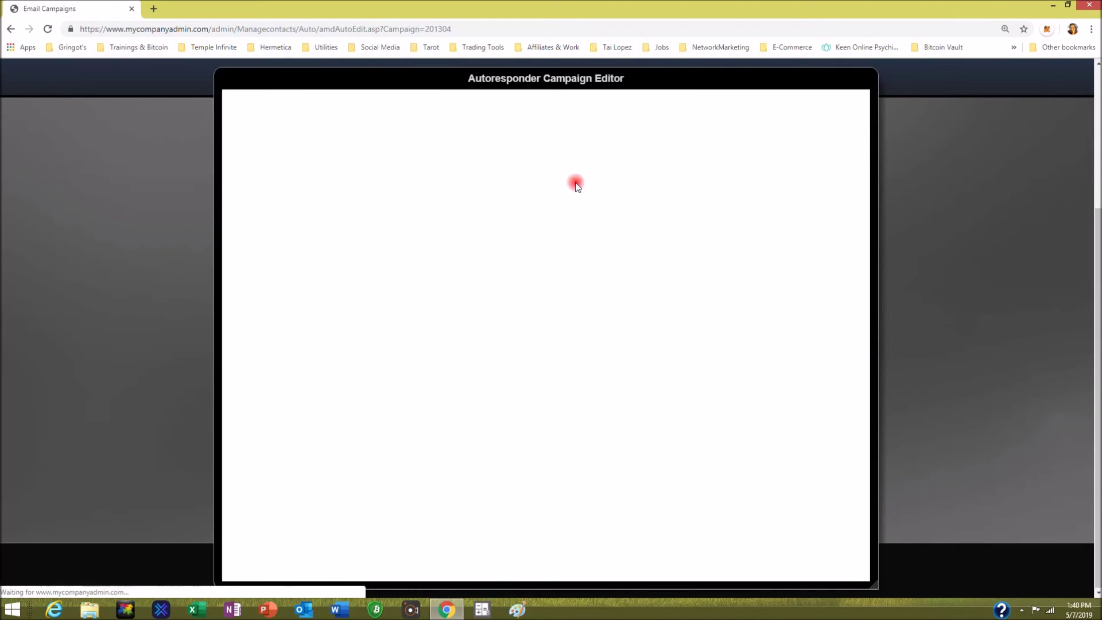
key("Delete")
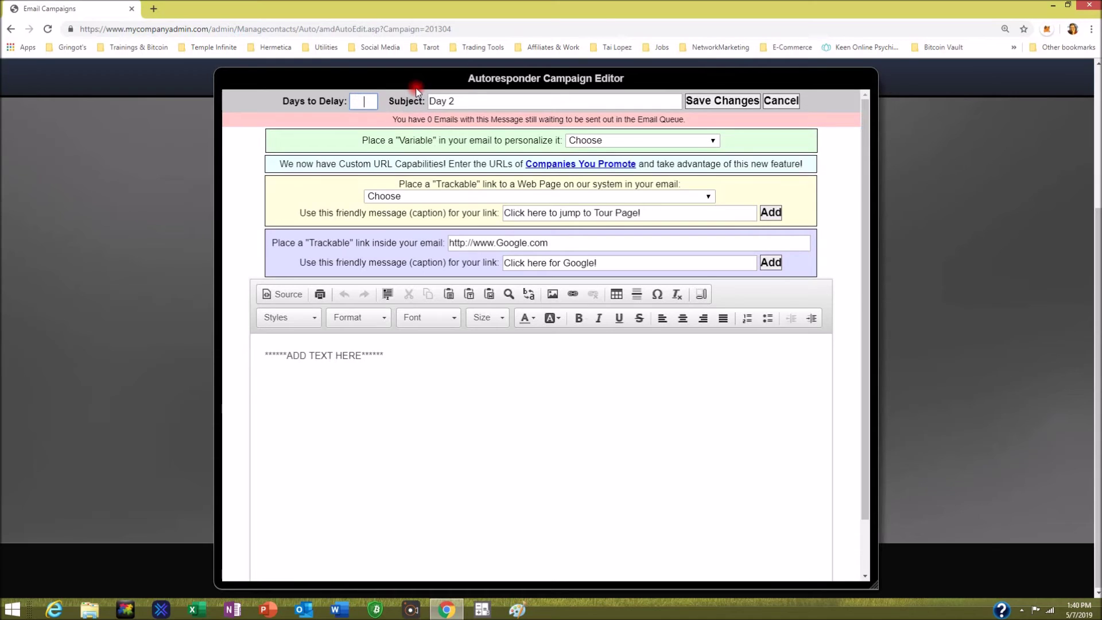
type("2")
left_click(711, 101)
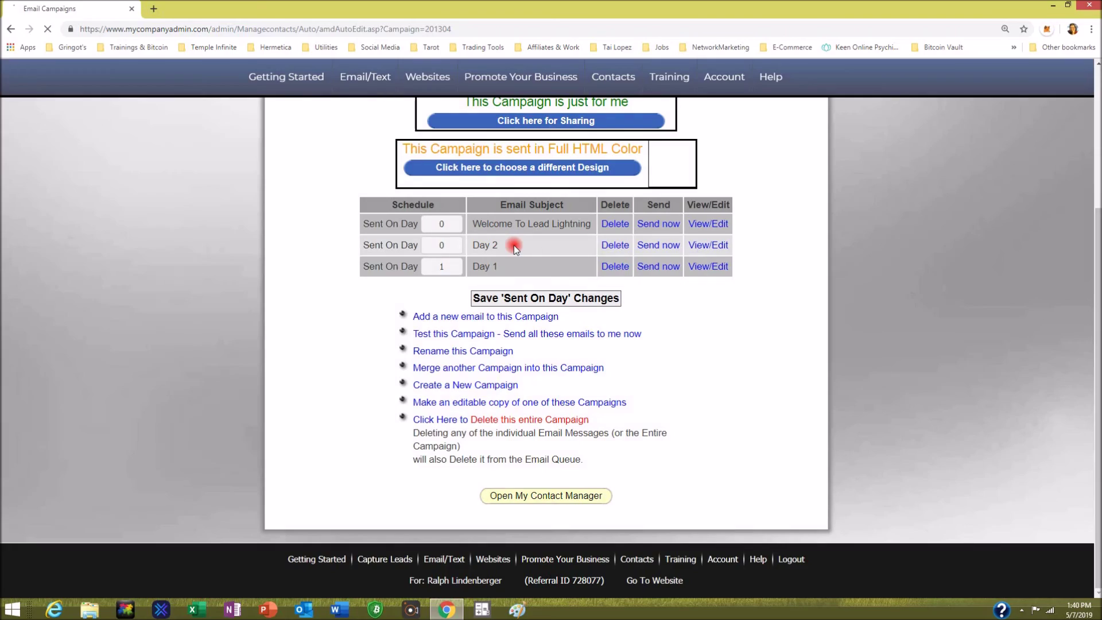
left_click(514, 245)
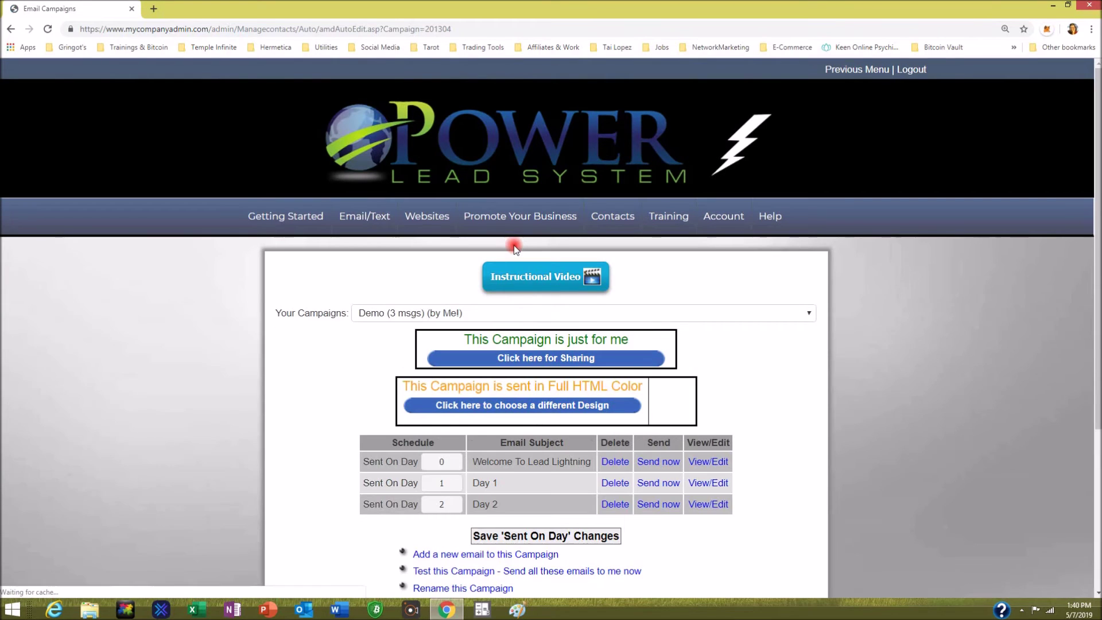
Step: Add another email with the subject "Day3" to the Demo campaign
scroll(492, 275, "down", 2)
scroll(491, 274, "down", 2)
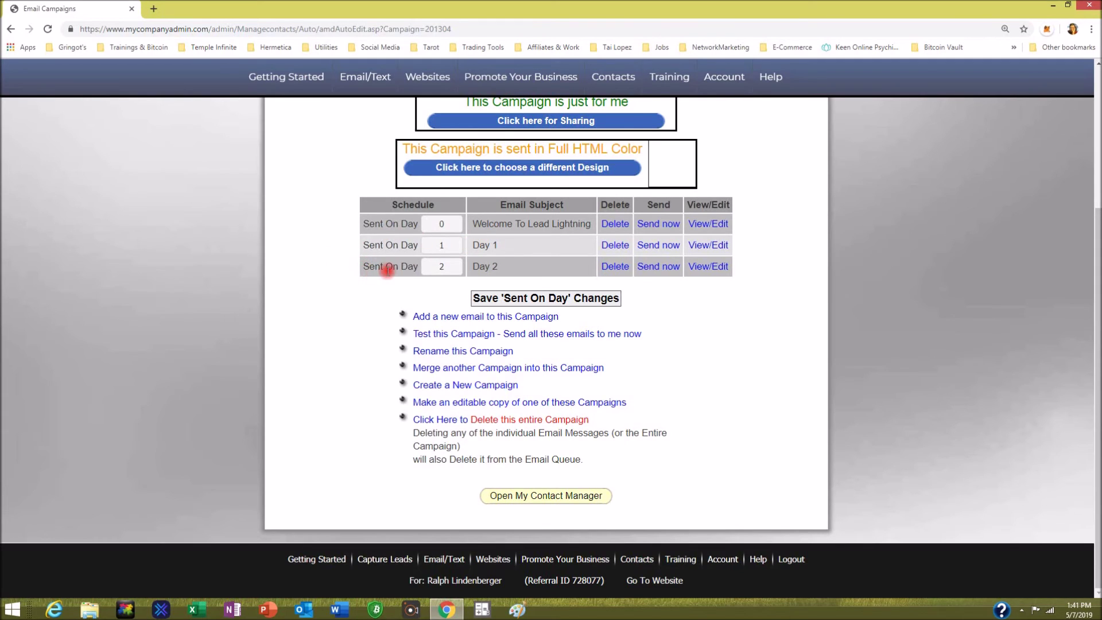
left_click(435, 272)
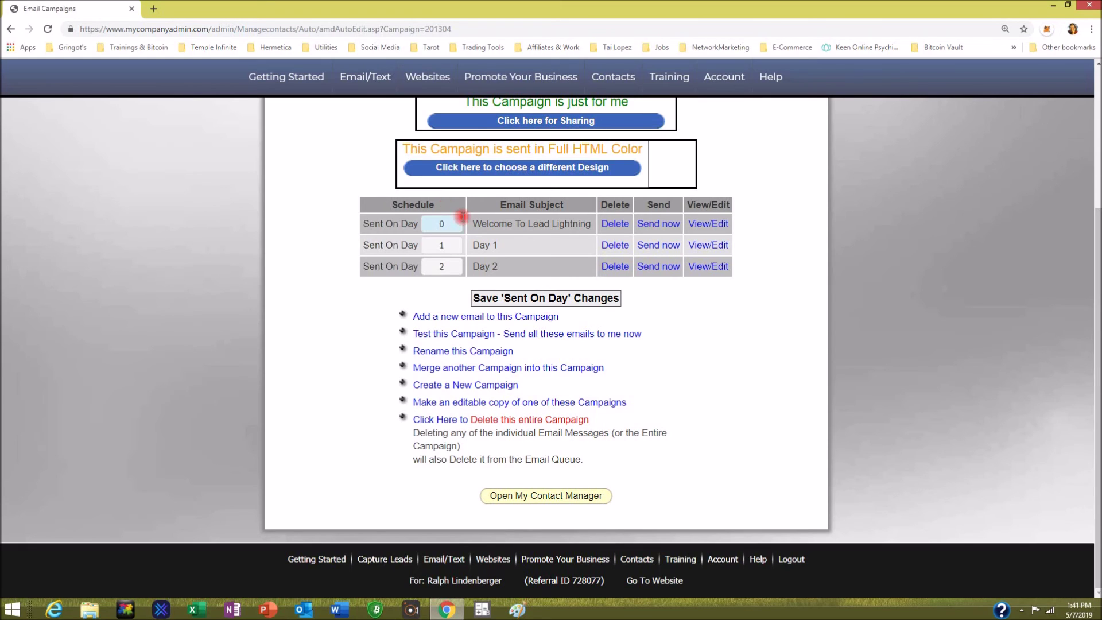
left_click(454, 317)
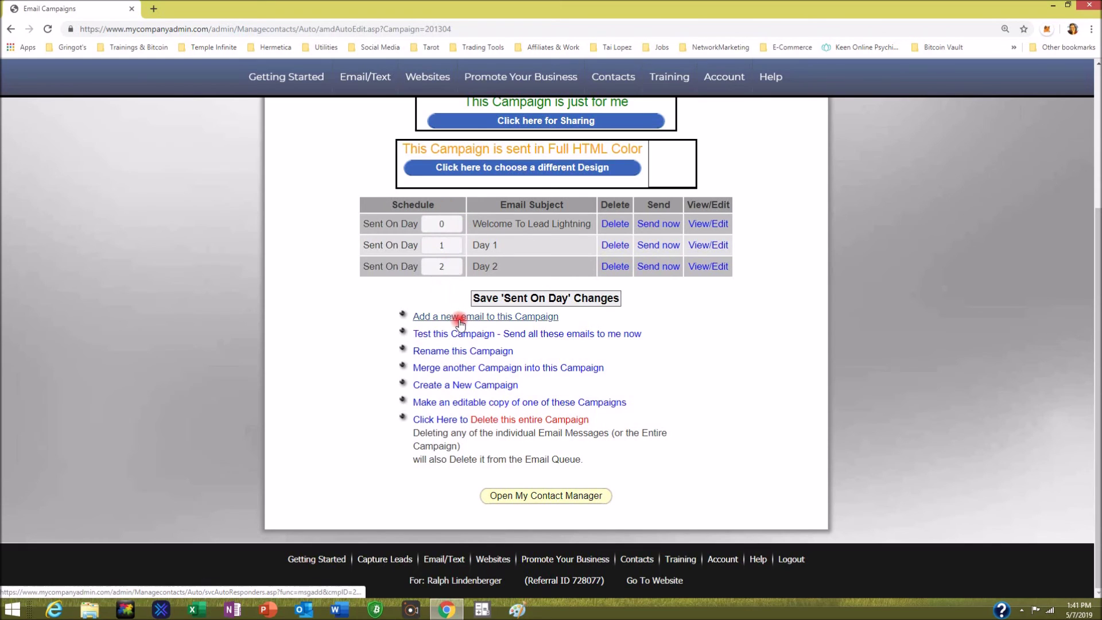
left_click(445, 266)
type("Day3")
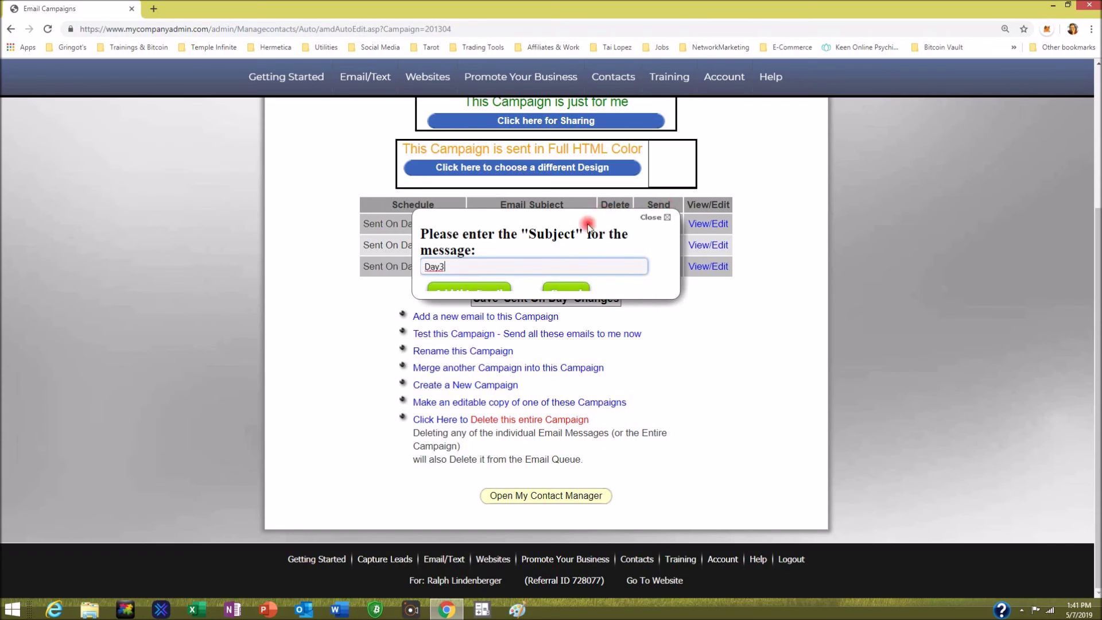
left_click(484, 290)
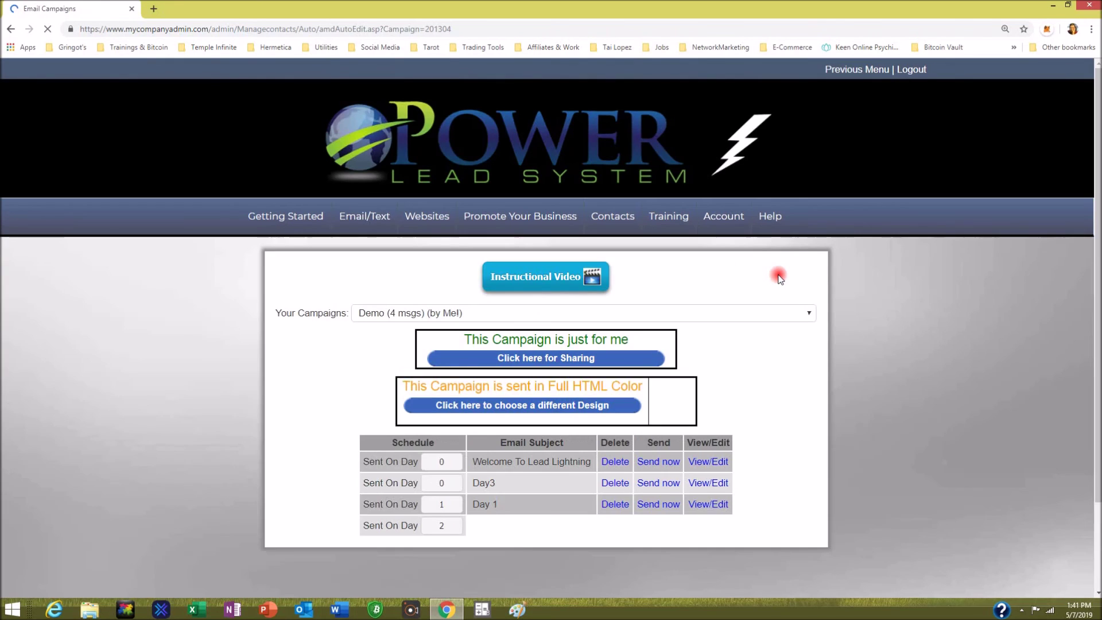
scroll(779, 278, "down", 3)
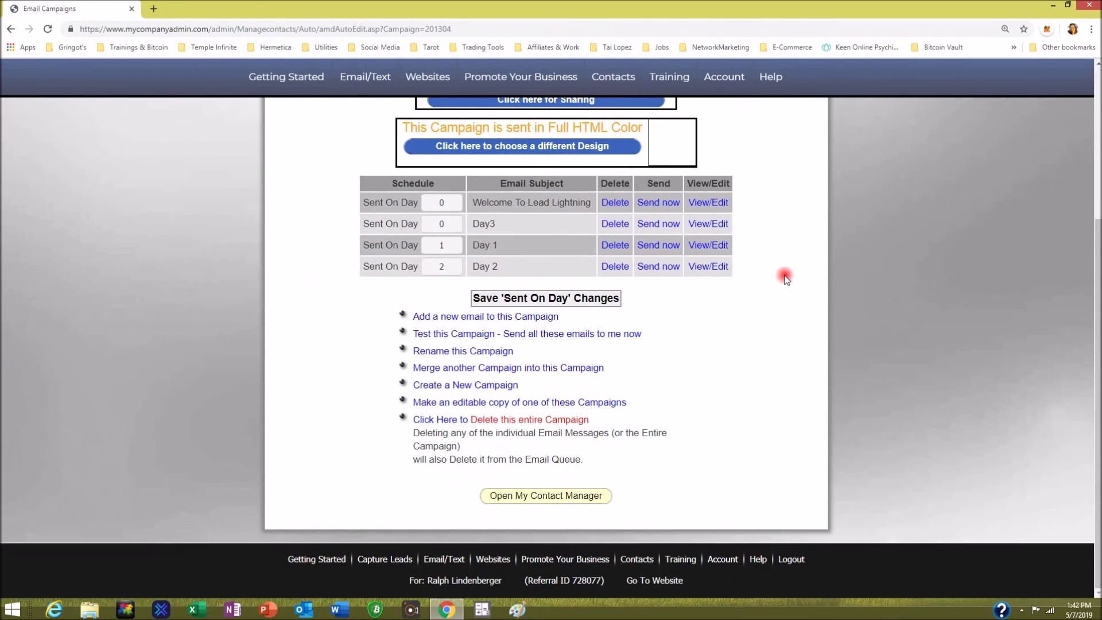
scroll(786, 279, "up", 1)
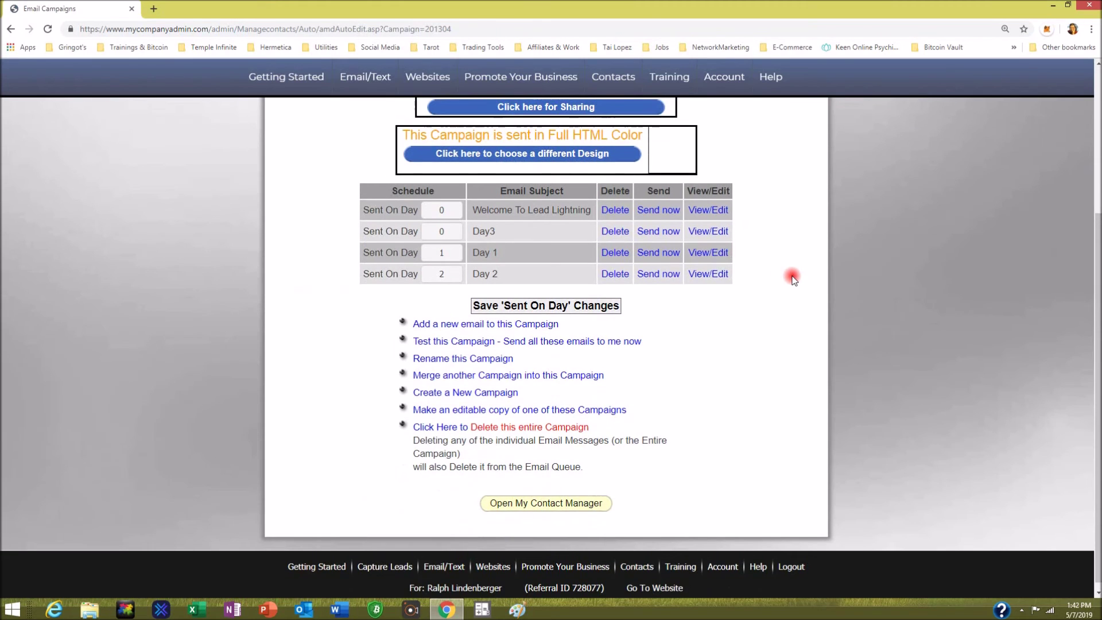
scroll(792, 277, "up", 1)
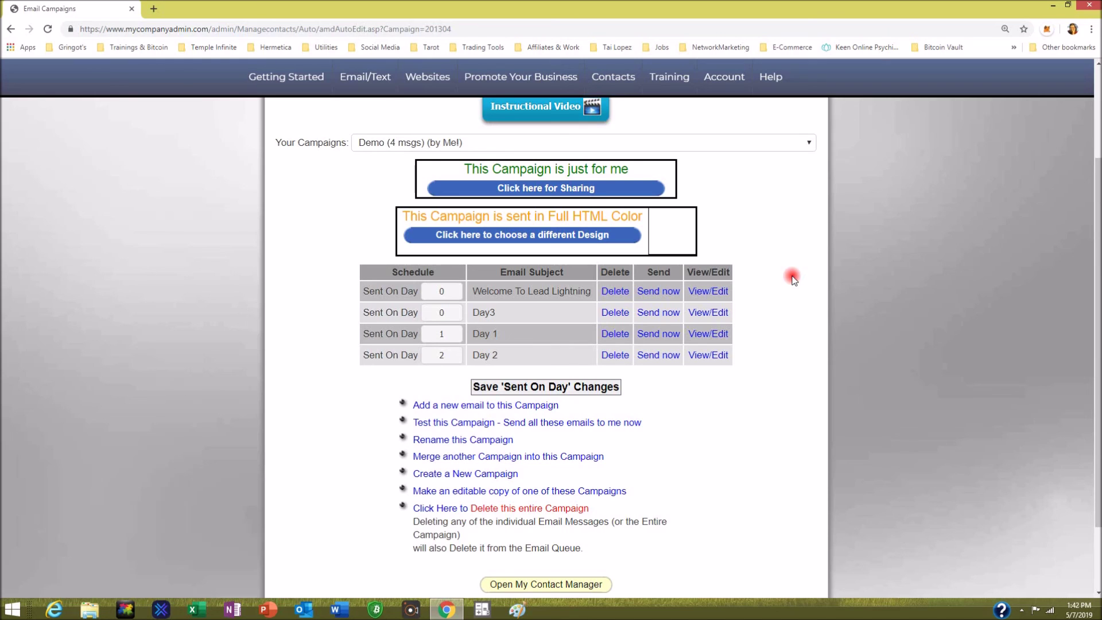
scroll(792, 279, "up", 3)
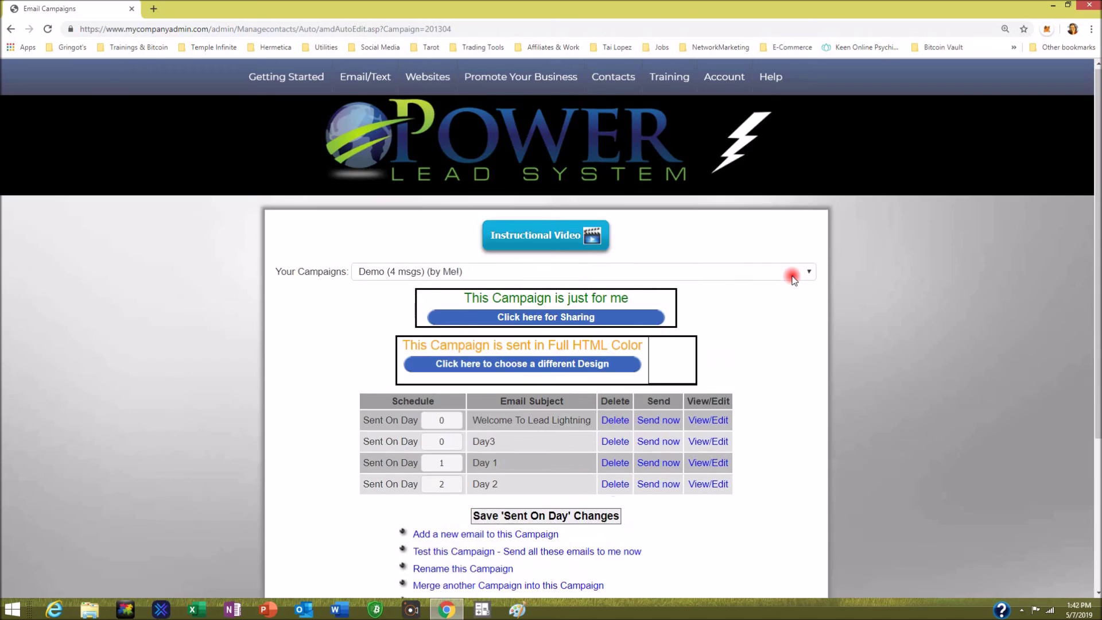